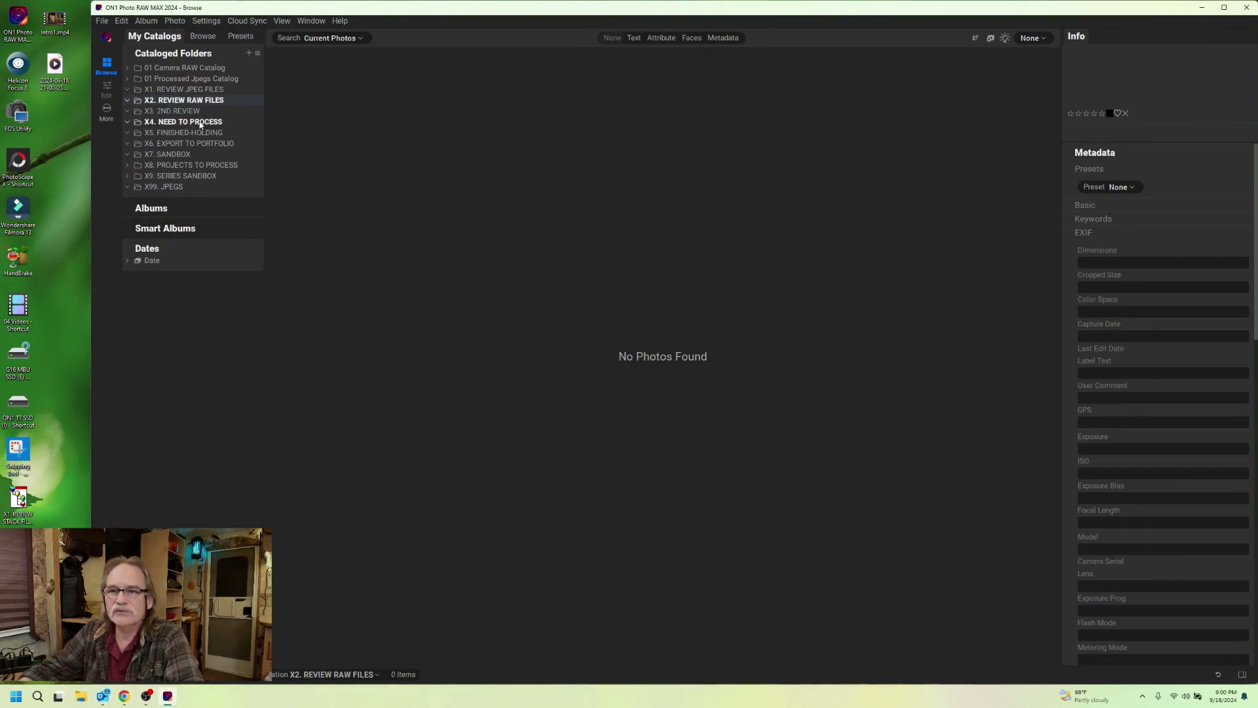
Step: Open 20240917_Durf01_018.ORF from the X4. NEED TO PROCESS folder full-size and bring it into Edit
{"action": "left_click", "coordinate": [201, 125]}
{"action": "scroll", "coordinate": [421, 245], "scroll_direction": "down", "scroll_amount": 2}
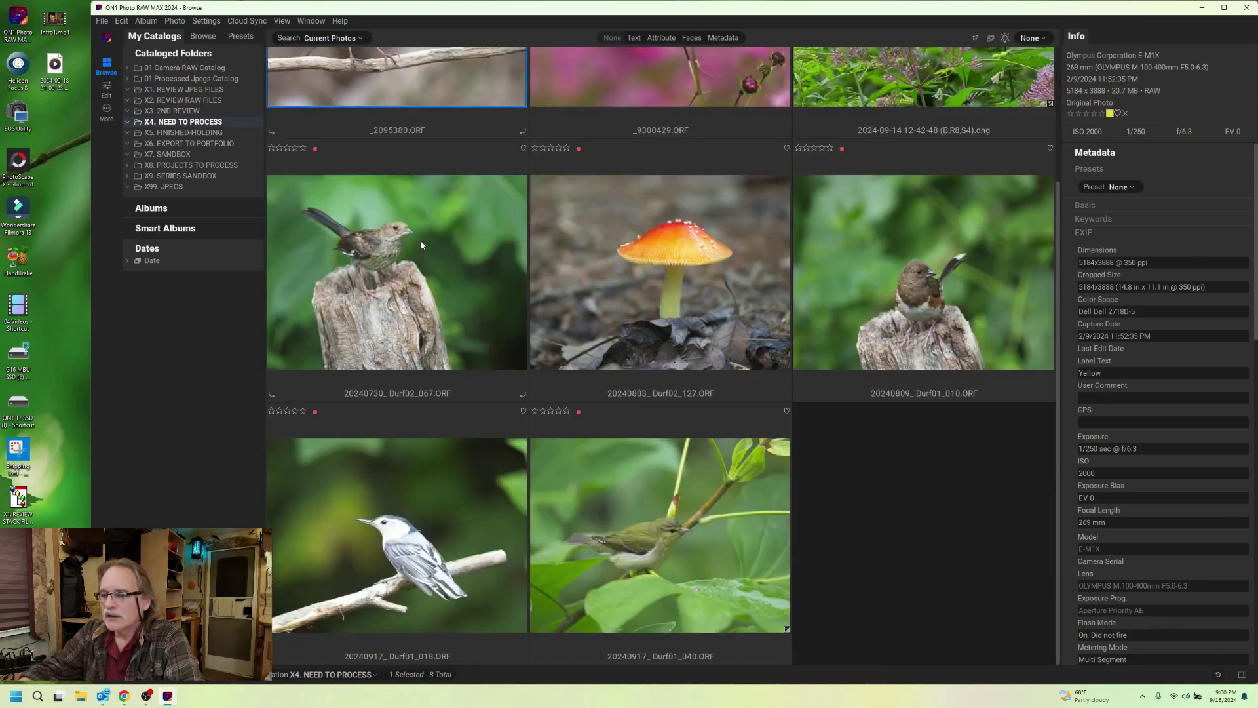
{"action": "left_click", "coordinate": [386, 527]}
{"action": "double_click", "coordinate": [386, 527]}
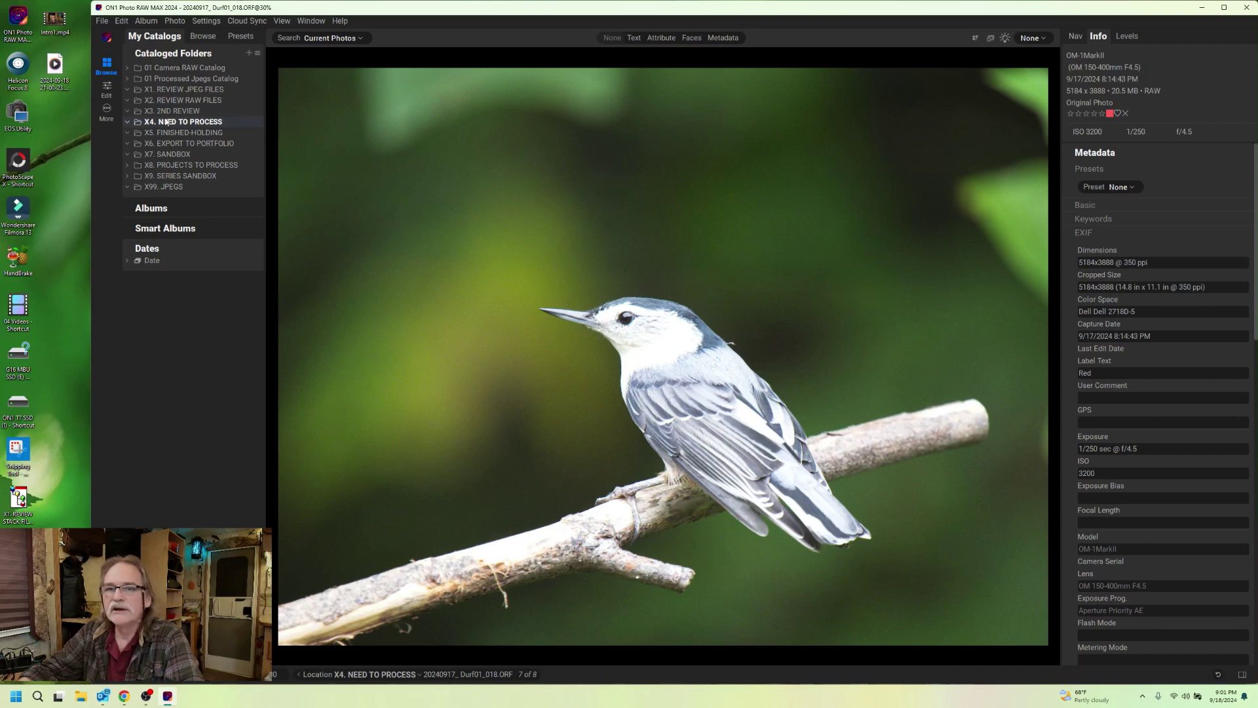
{"action": "left_click", "coordinate": [109, 89]}
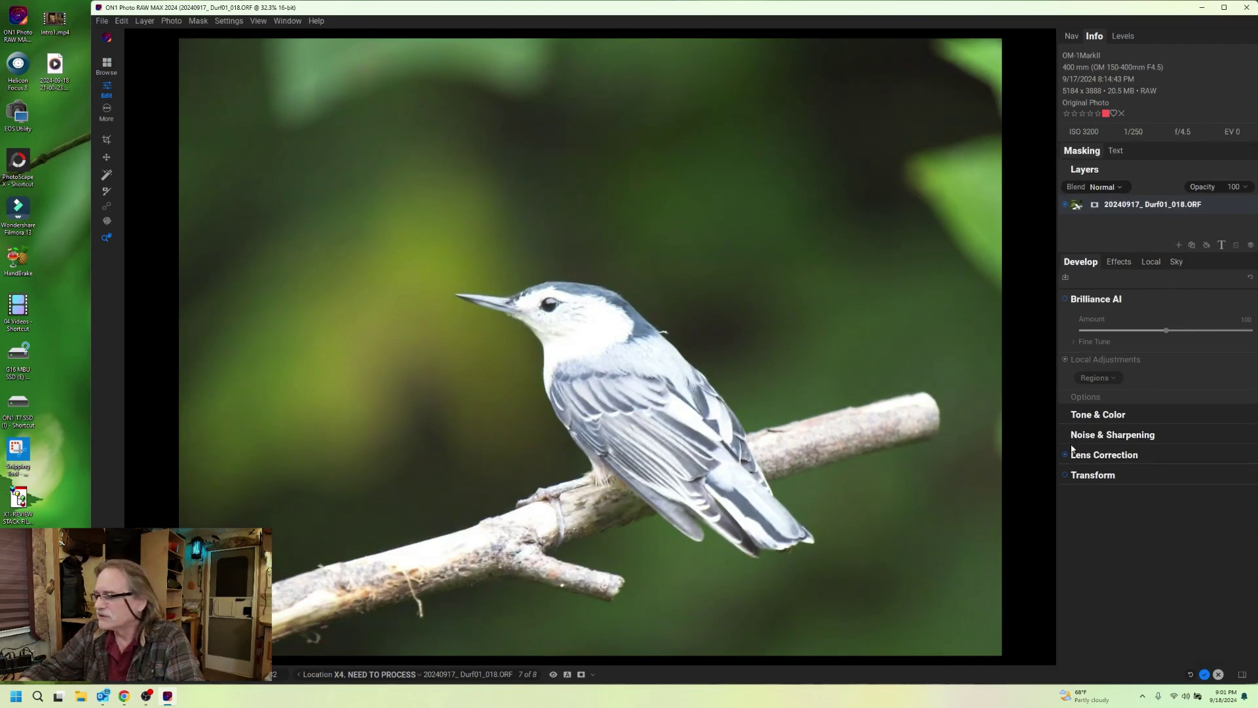
Step: Apply NoNoise AI noise reduction from Noise & Sharpening, with Luminance and Color at 100
{"action": "left_click", "coordinate": [1122, 437]}
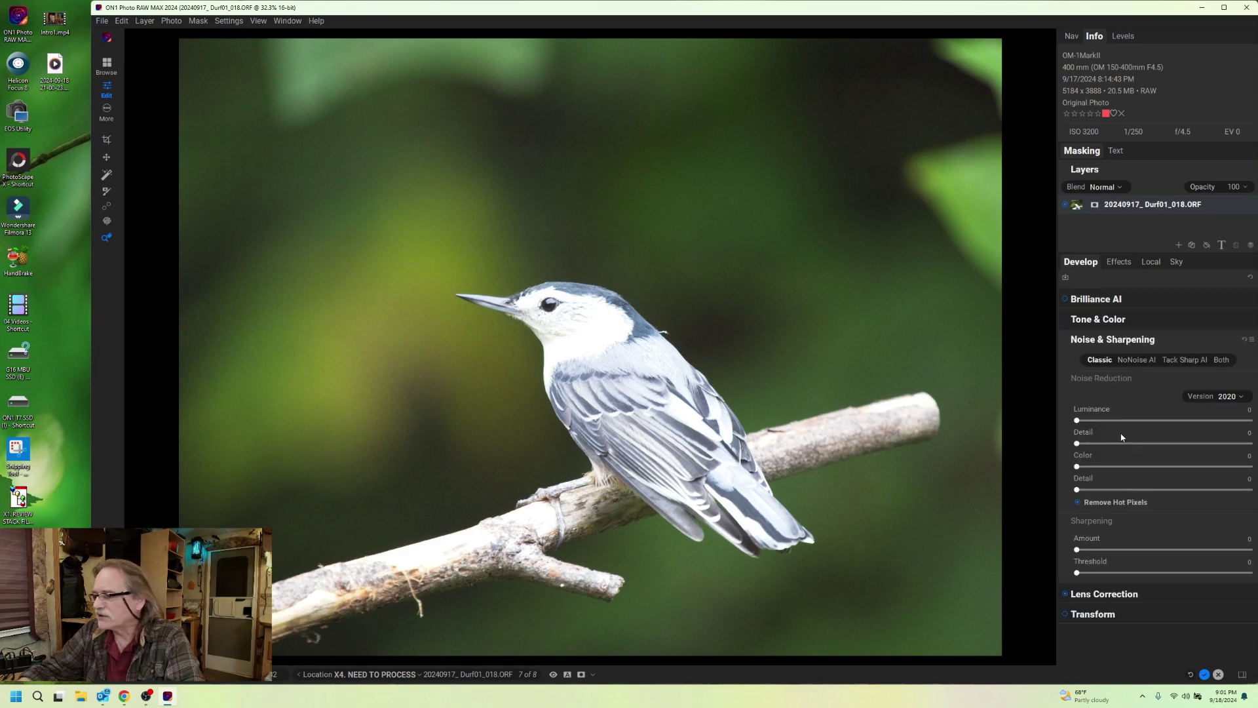
{"action": "left_click", "coordinate": [1136, 359]}
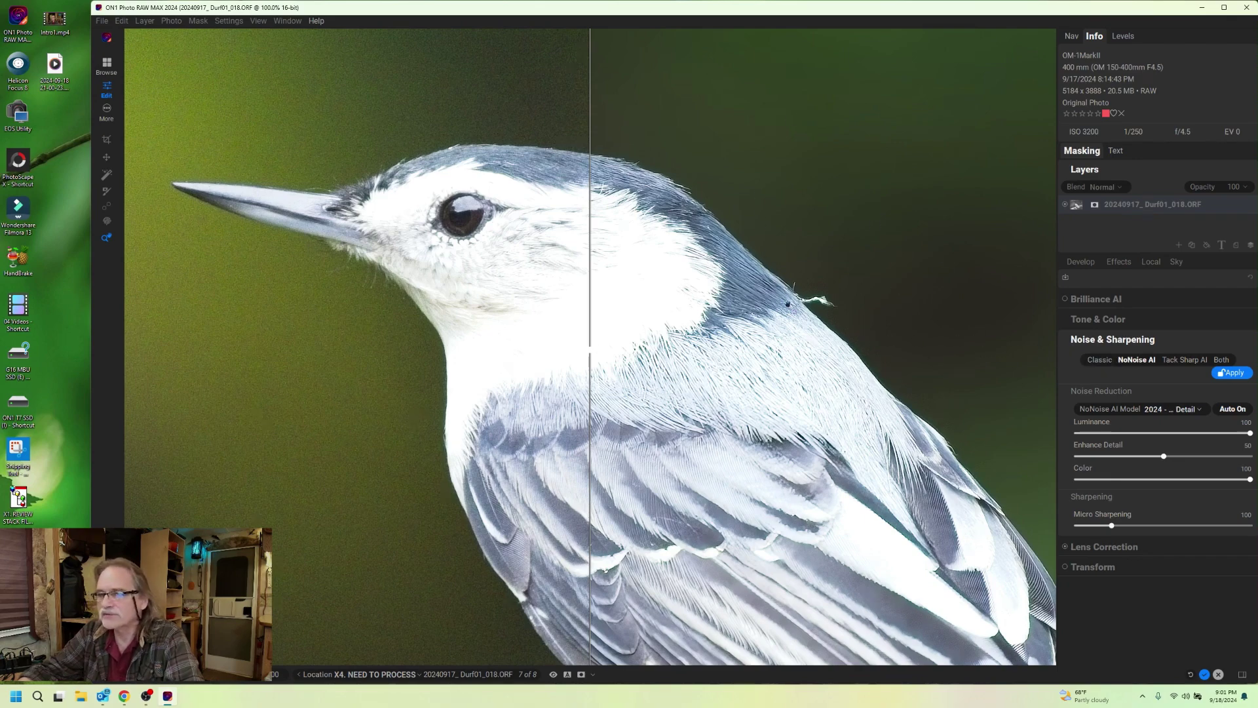
{"action": "left_click", "coordinate": [1229, 373]}
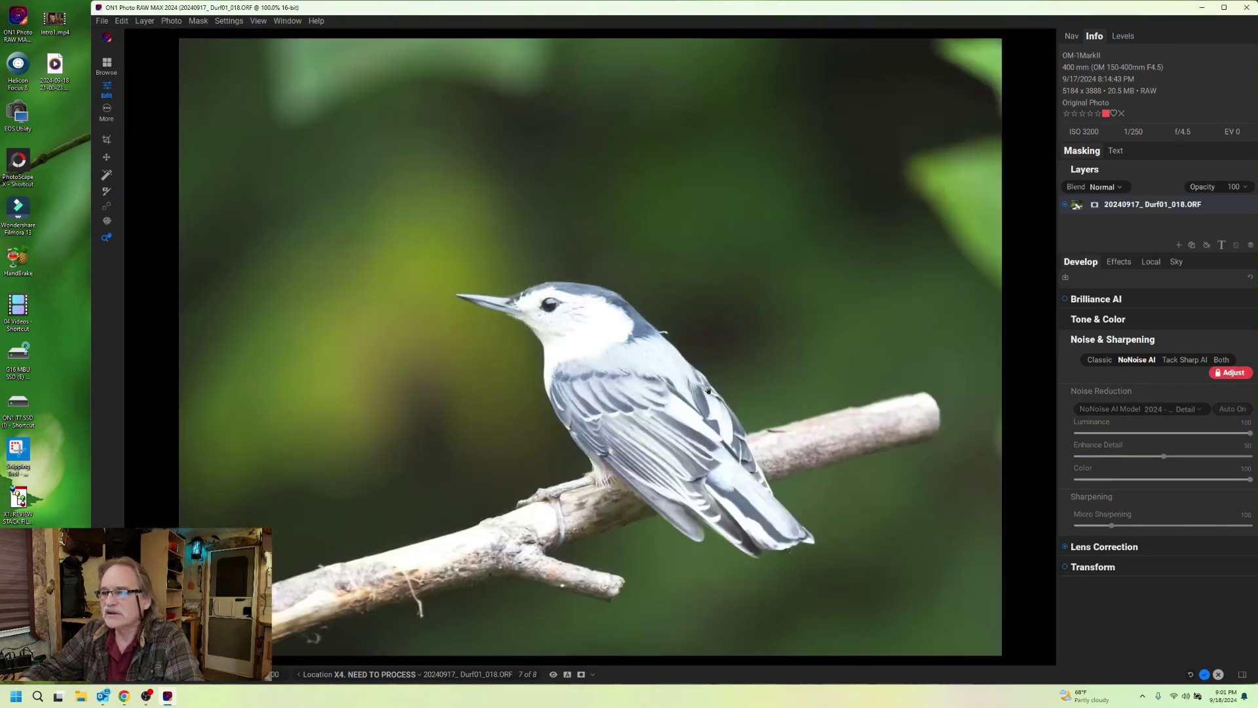
{"action": "left_click", "coordinate": [708, 392]}
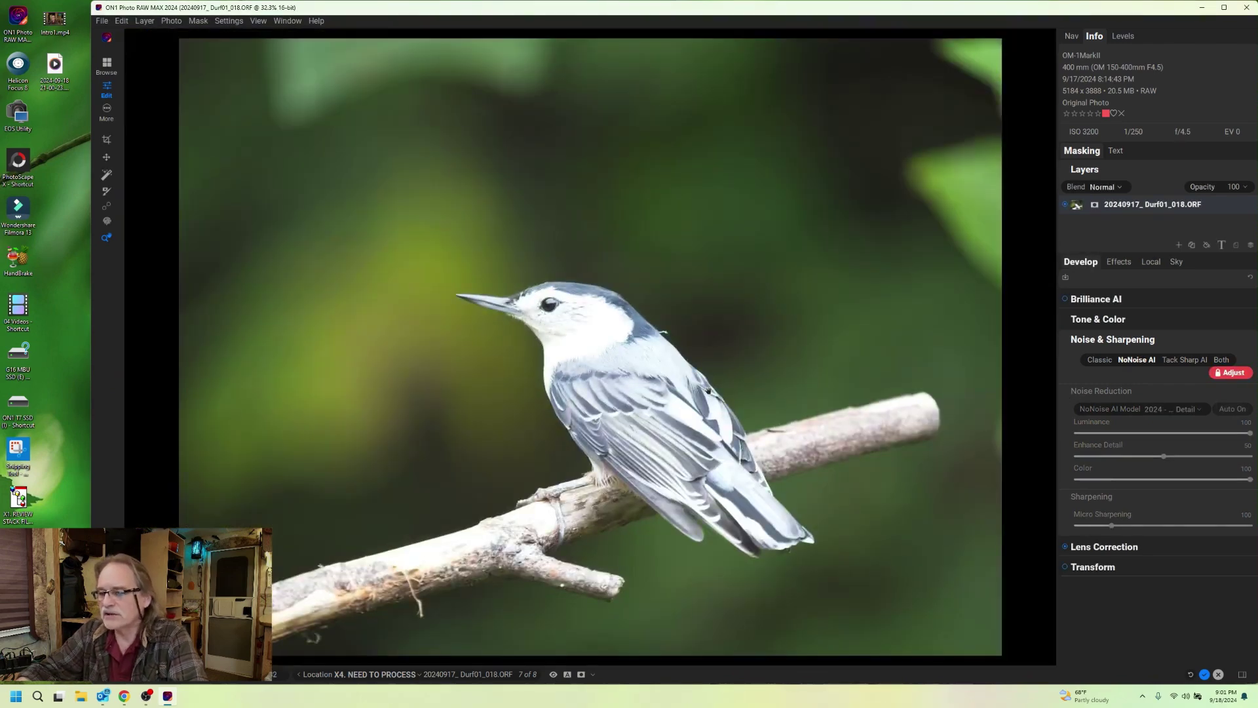
Step: In Tone & Color, set Contrast 14, Highlights -100, Midtones 26, Shadows 18, Blacks -33, watching clipping
{"action": "left_click", "coordinate": [1101, 320]}
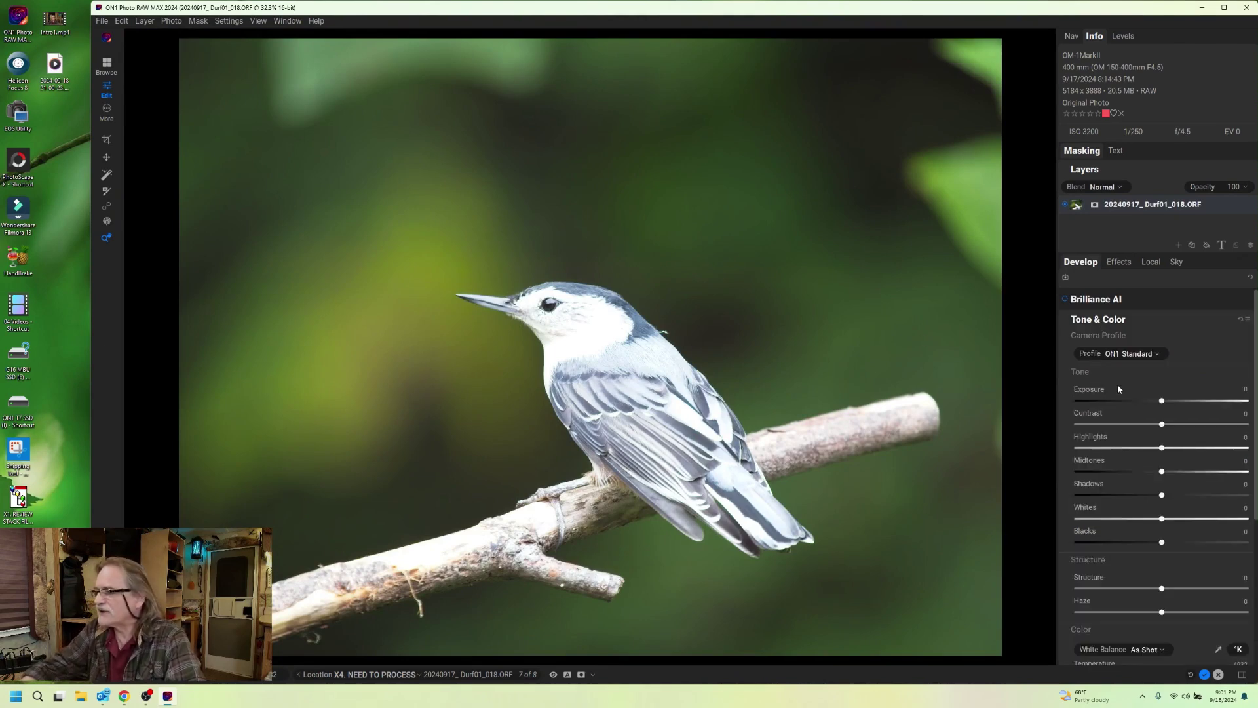
{"action": "scroll", "coordinate": [1118, 388], "scroll_direction": "down", "scroll_amount": 2}
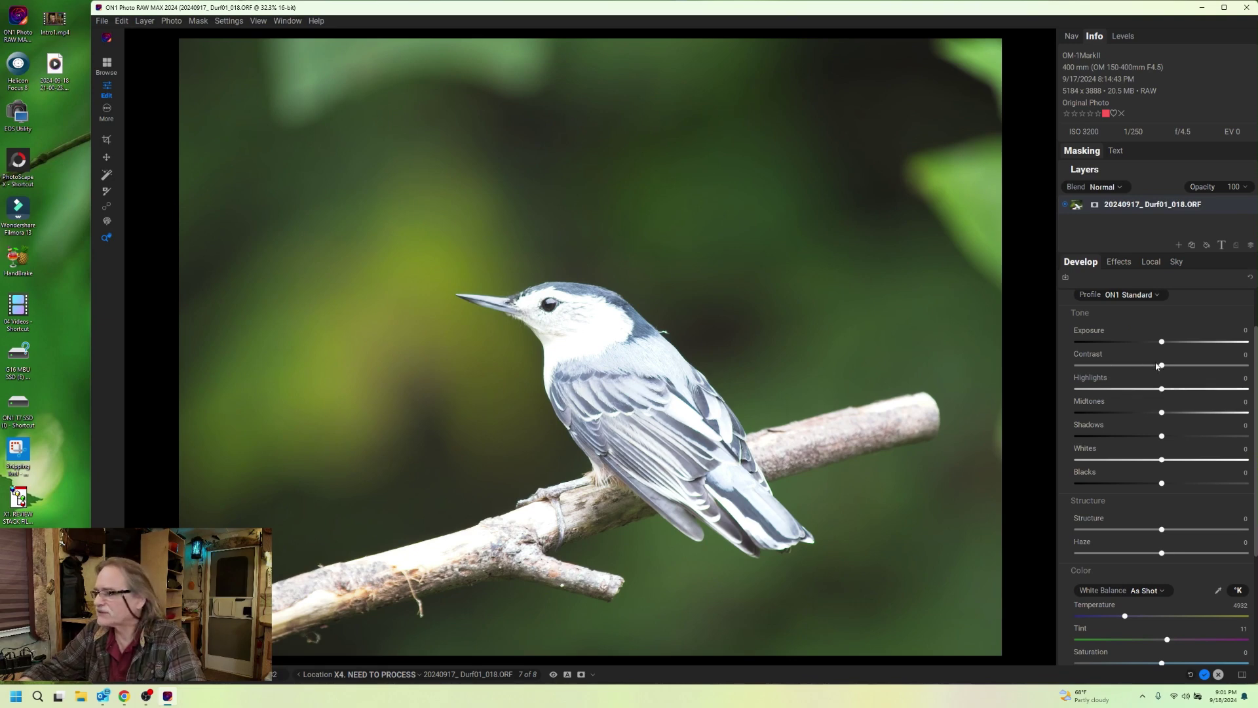
{"action": "left_click_drag", "start_coordinate": [1163, 366], "coordinate": [1173, 367]}
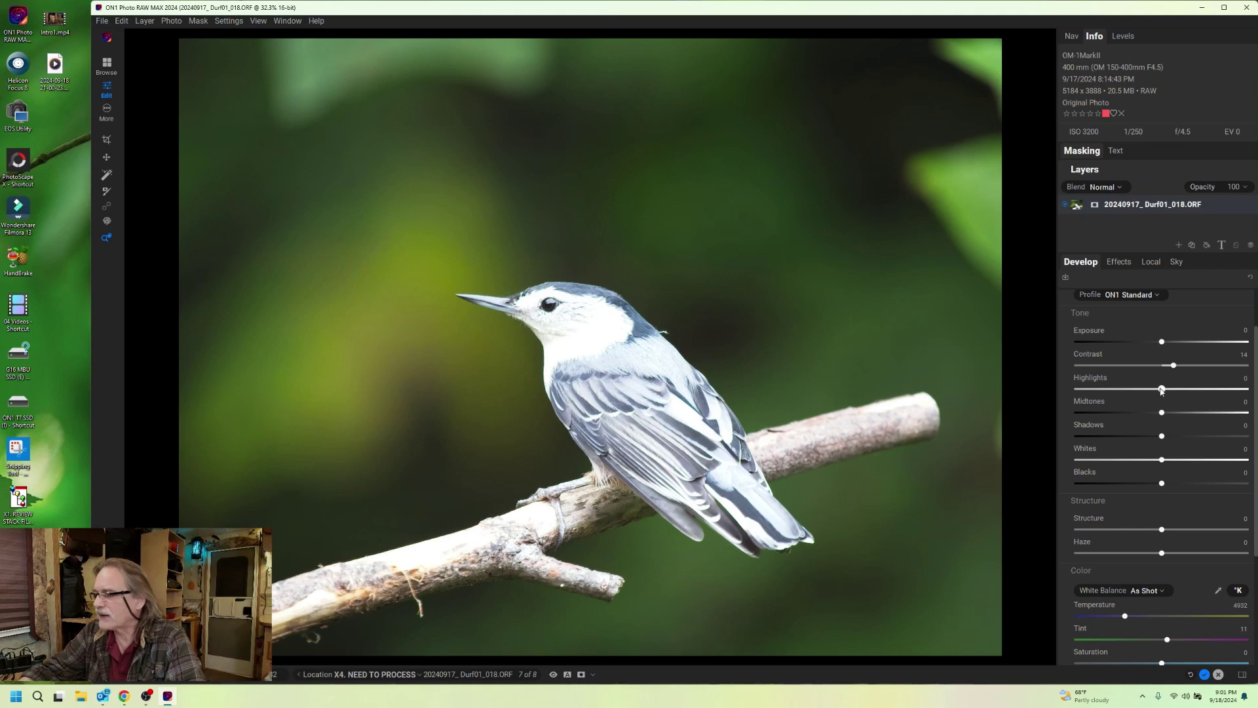
{"action": "left_click_drag", "start_coordinate": [1162, 390], "coordinate": [1099, 396]}
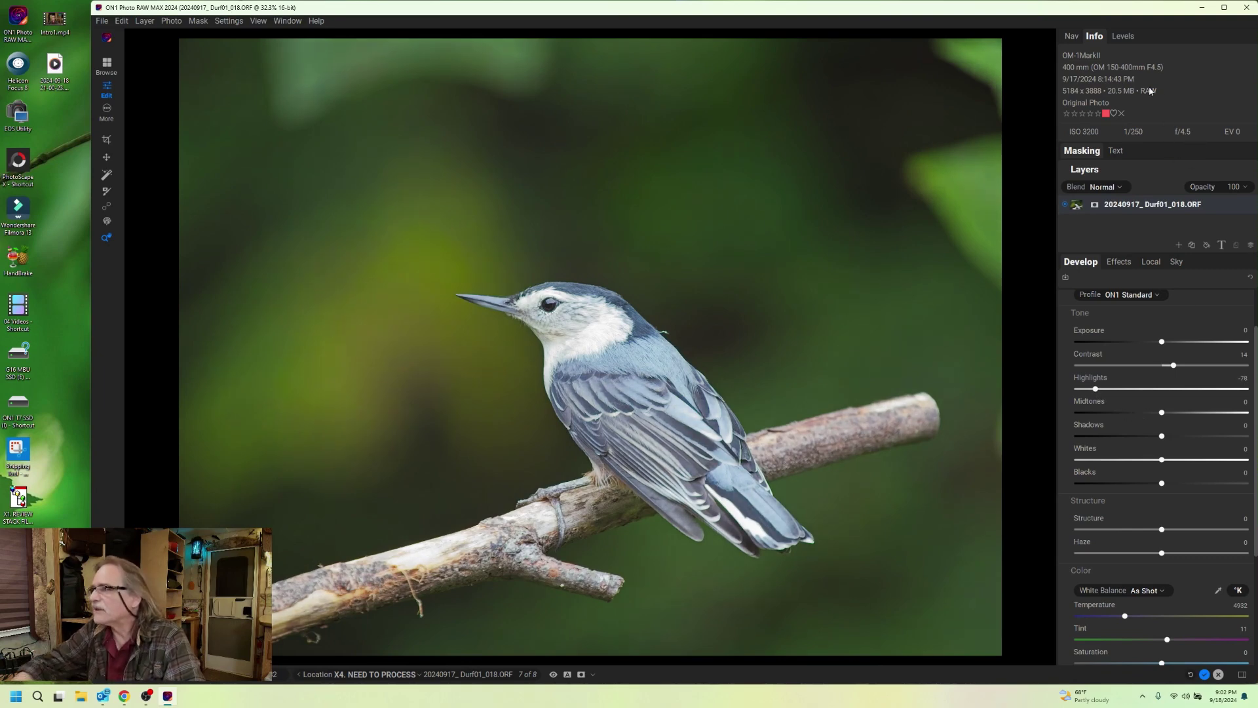
{"action": "left_click", "coordinate": [1123, 36]}
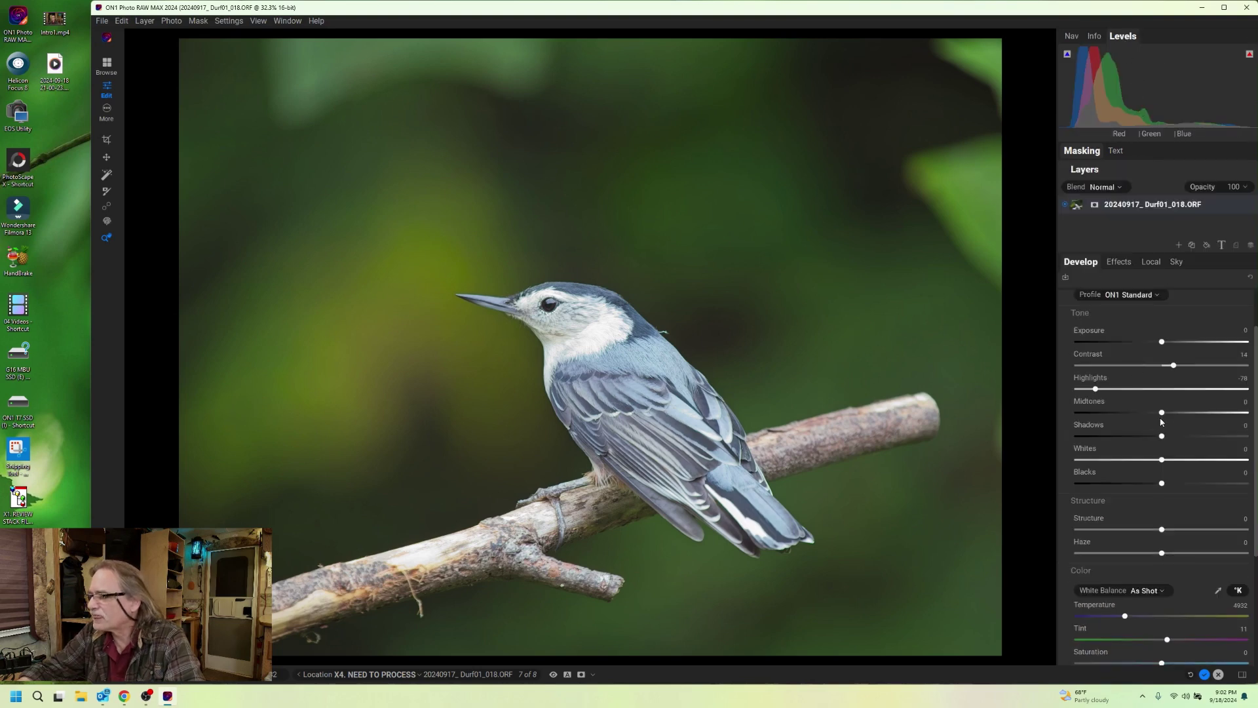
{"action": "left_click_drag", "start_coordinate": [1161, 412], "coordinate": [1177, 443]}
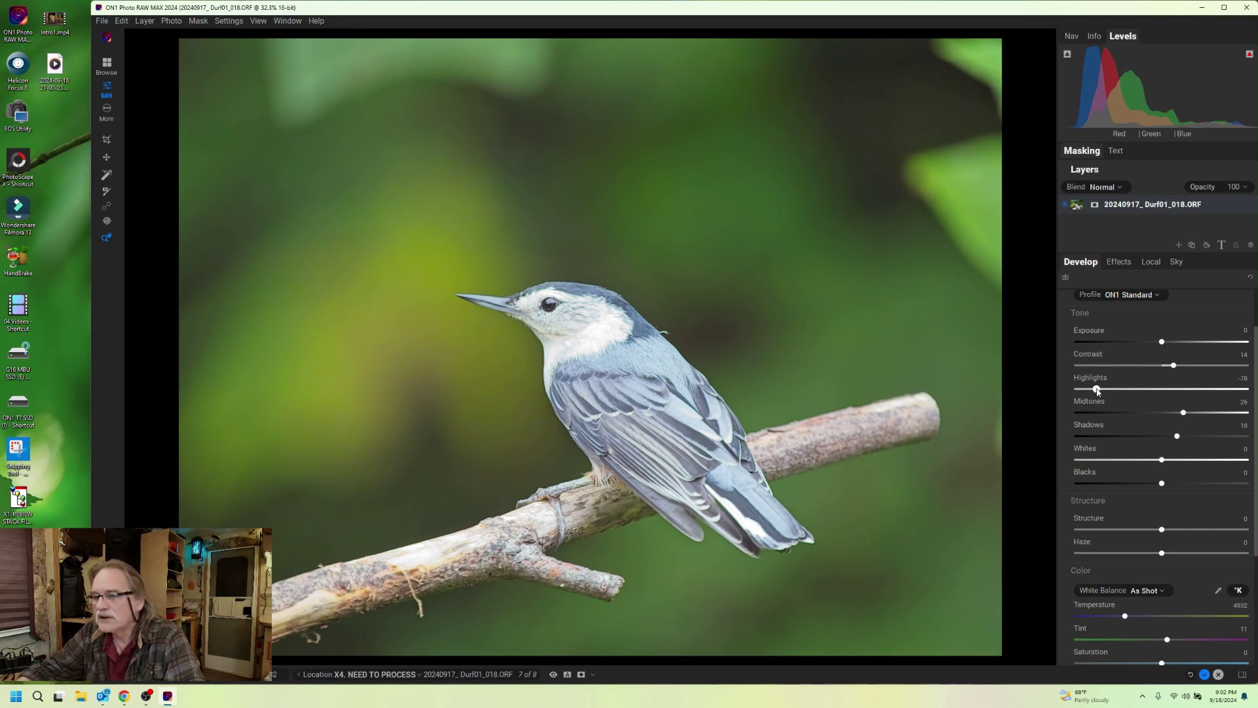
{"action": "left_click_drag", "start_coordinate": [1097, 390], "coordinate": [1083, 392]}
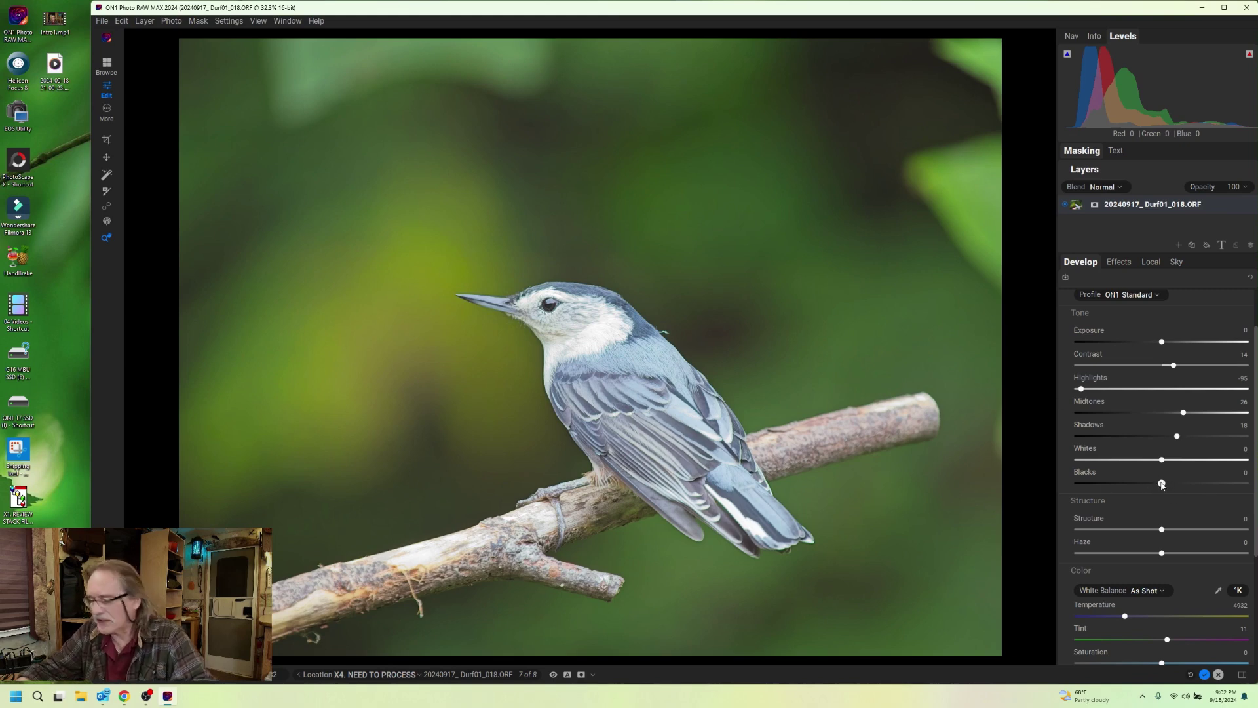
{"action": "key", "text": "j"}
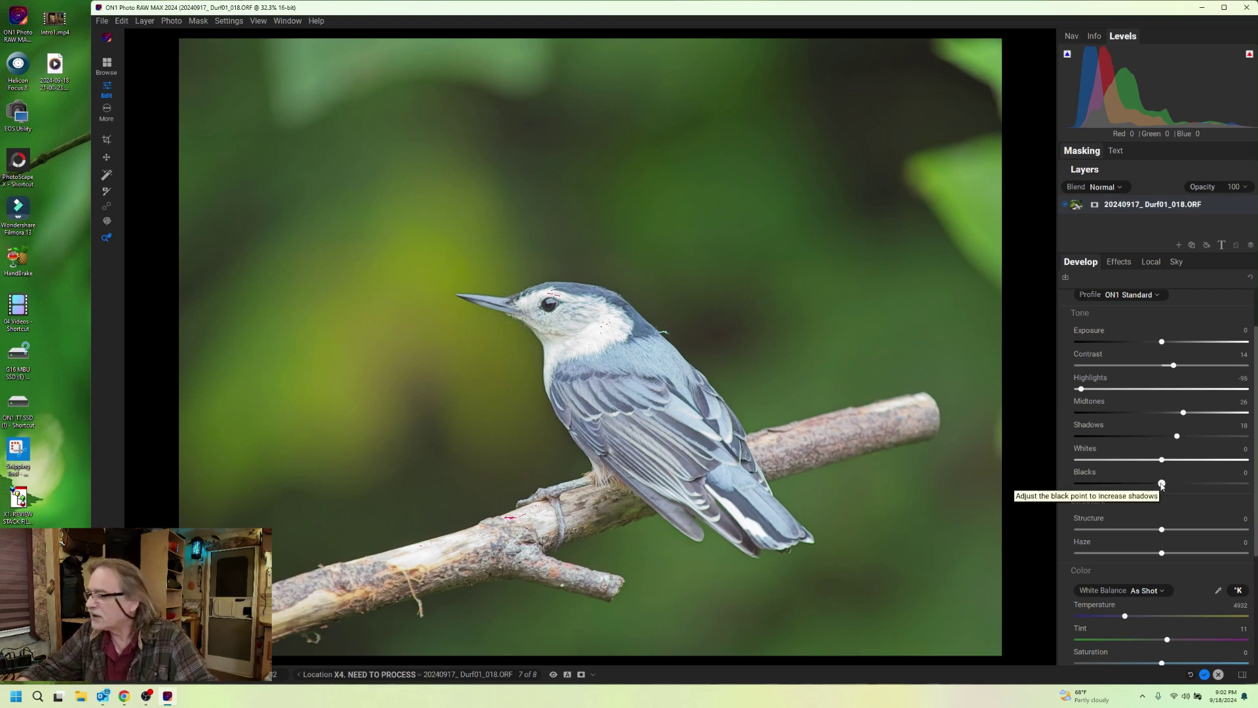
{"action": "left_click_drag", "start_coordinate": [1161, 485], "coordinate": [1134, 486]}
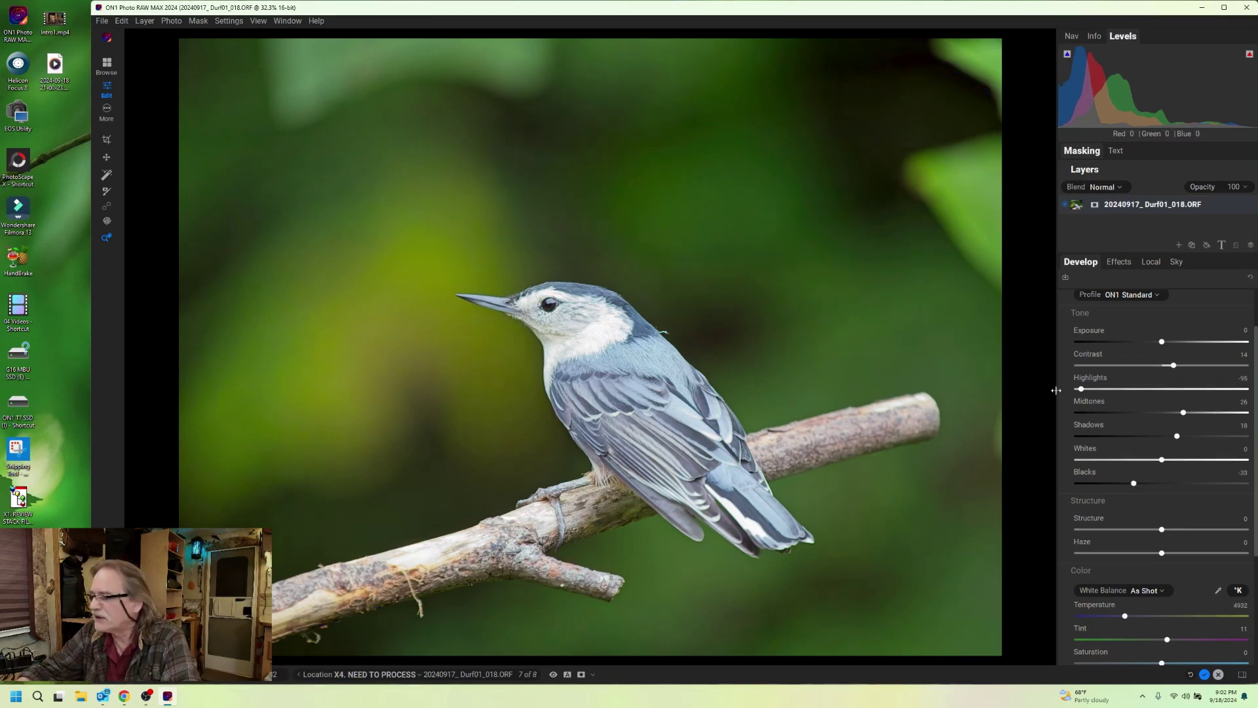
{"action": "left_click_drag", "start_coordinate": [1081, 389], "coordinate": [1069, 393]}
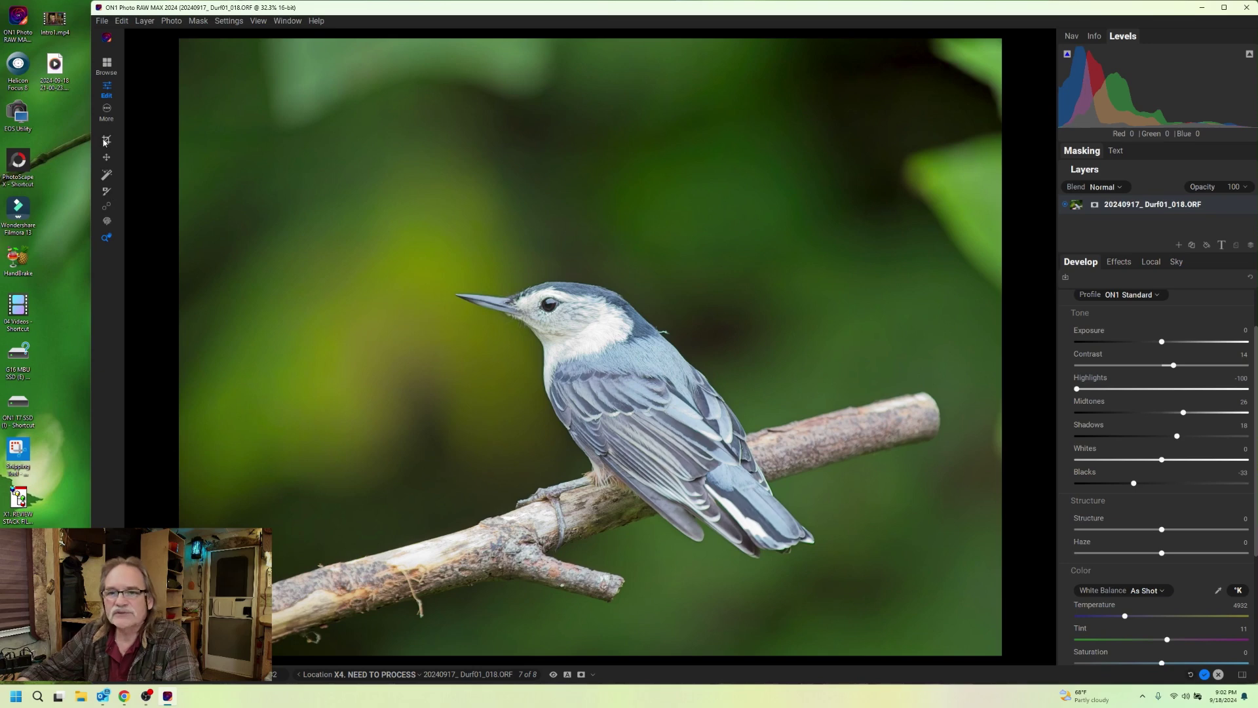
Step: Crop in from the top-right and bottom-left corners to frame the nuthatch on its branch
{"action": "left_click", "coordinate": [106, 140]}
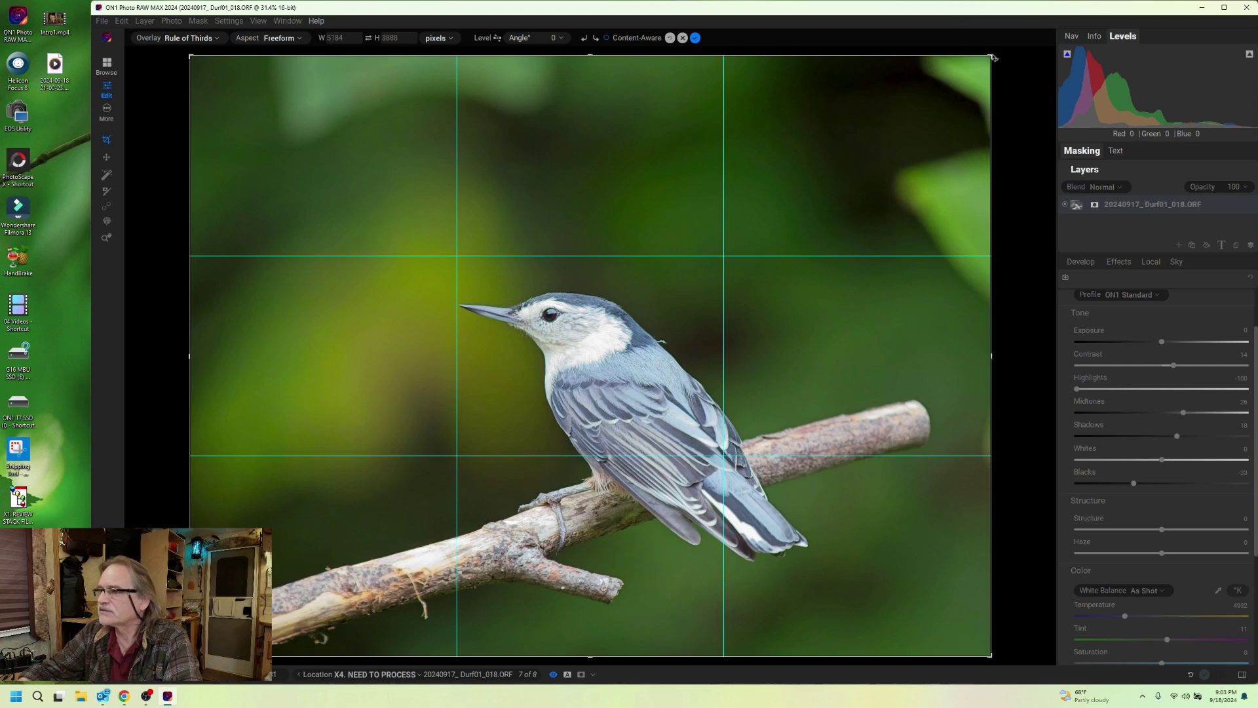
{"action": "left_click_drag", "start_coordinate": [993, 58], "coordinate": [923, 124]}
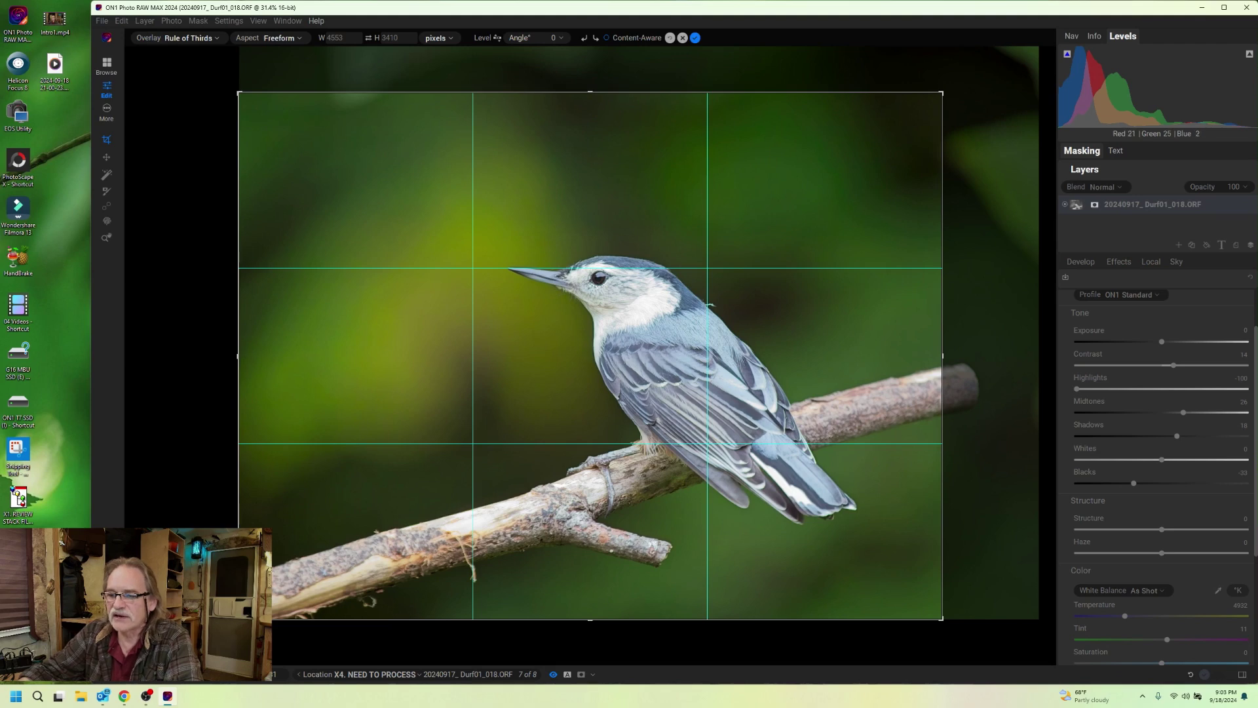
{"action": "left_click_drag", "start_coordinate": [238, 618], "coordinate": [273, 604]}
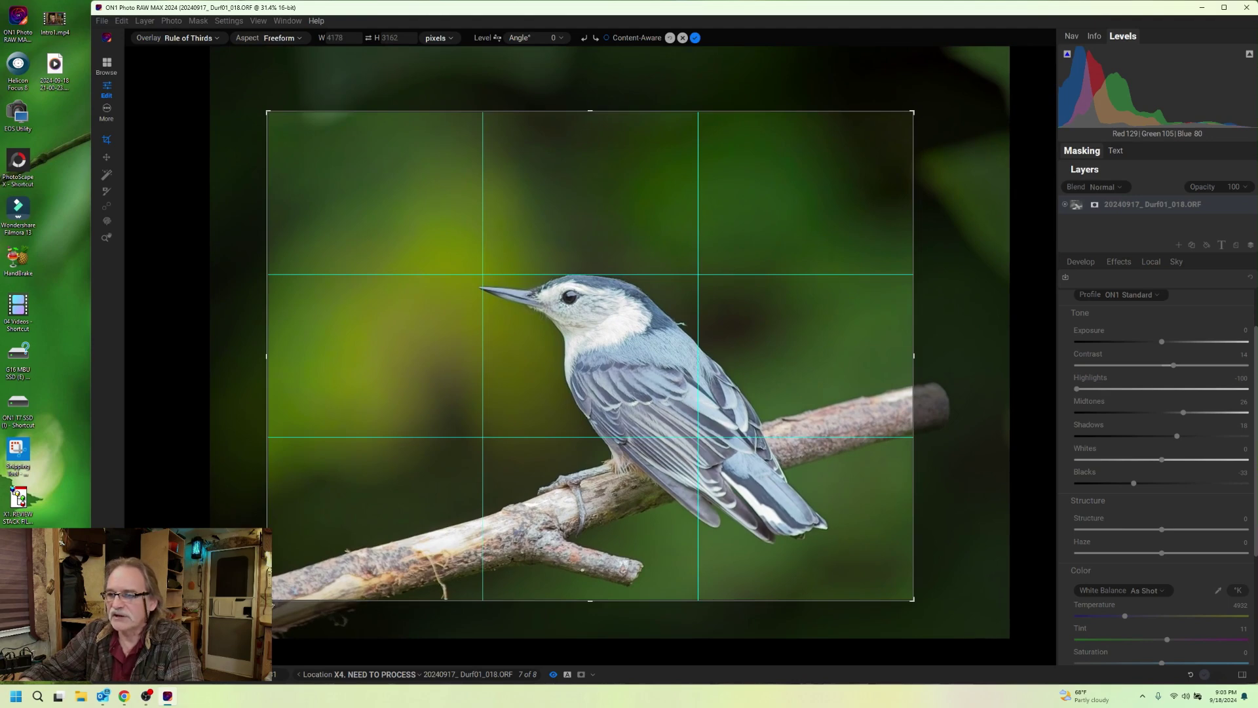
{"action": "left_click_drag", "start_coordinate": [913, 112], "coordinate": [898, 129]}
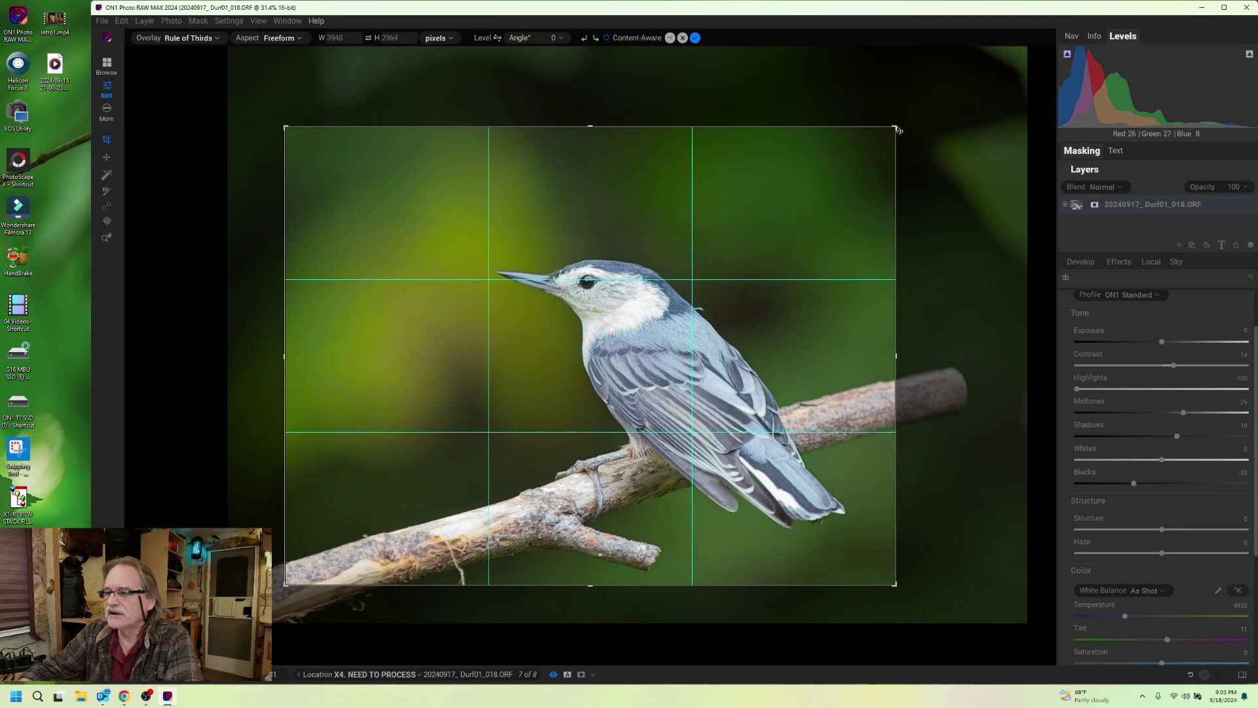
{"action": "left_click", "coordinate": [695, 38]}
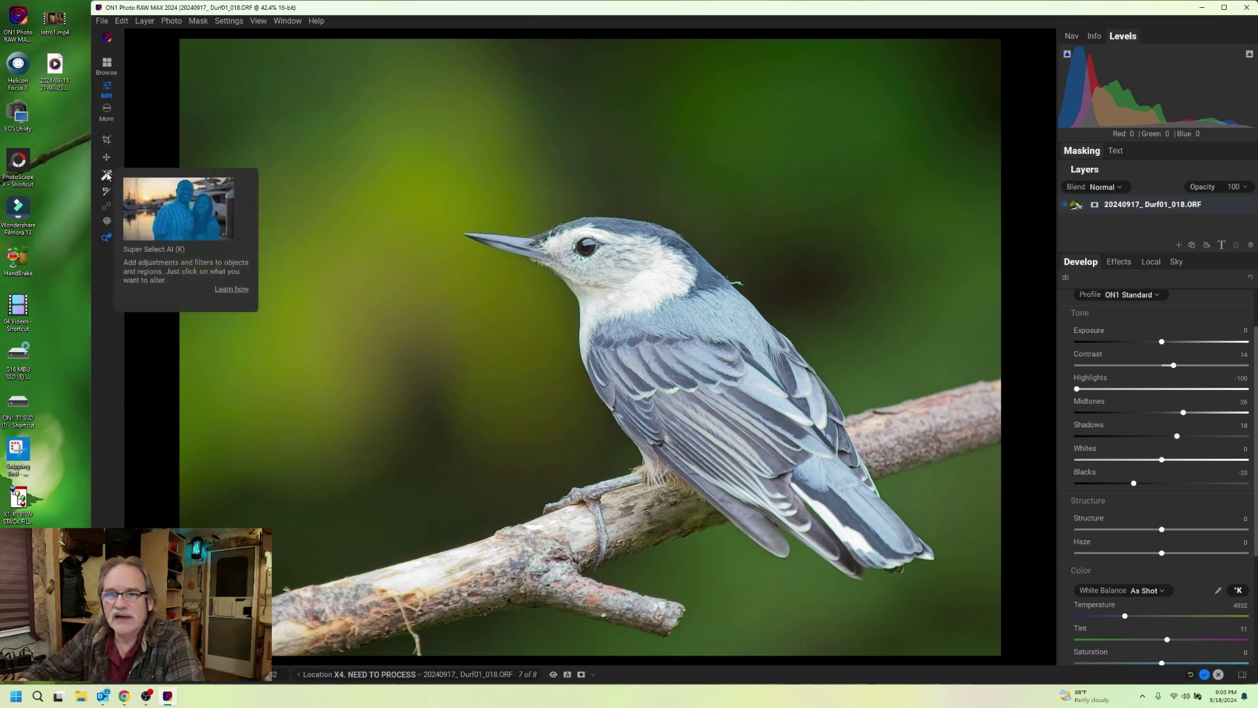
Step: Create a Super Select AI mask covering the nuthatch and its branch
{"action": "left_click", "coordinate": [109, 175]}
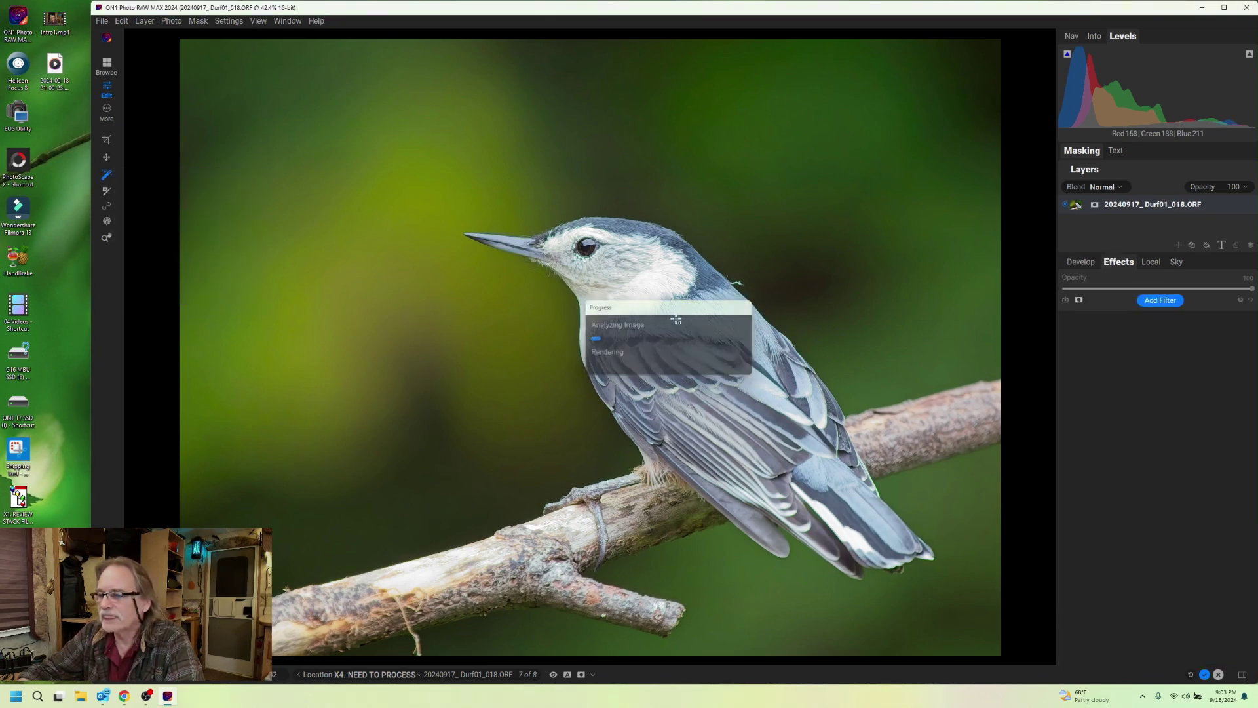
{"action": "left_click", "coordinate": [676, 338]}
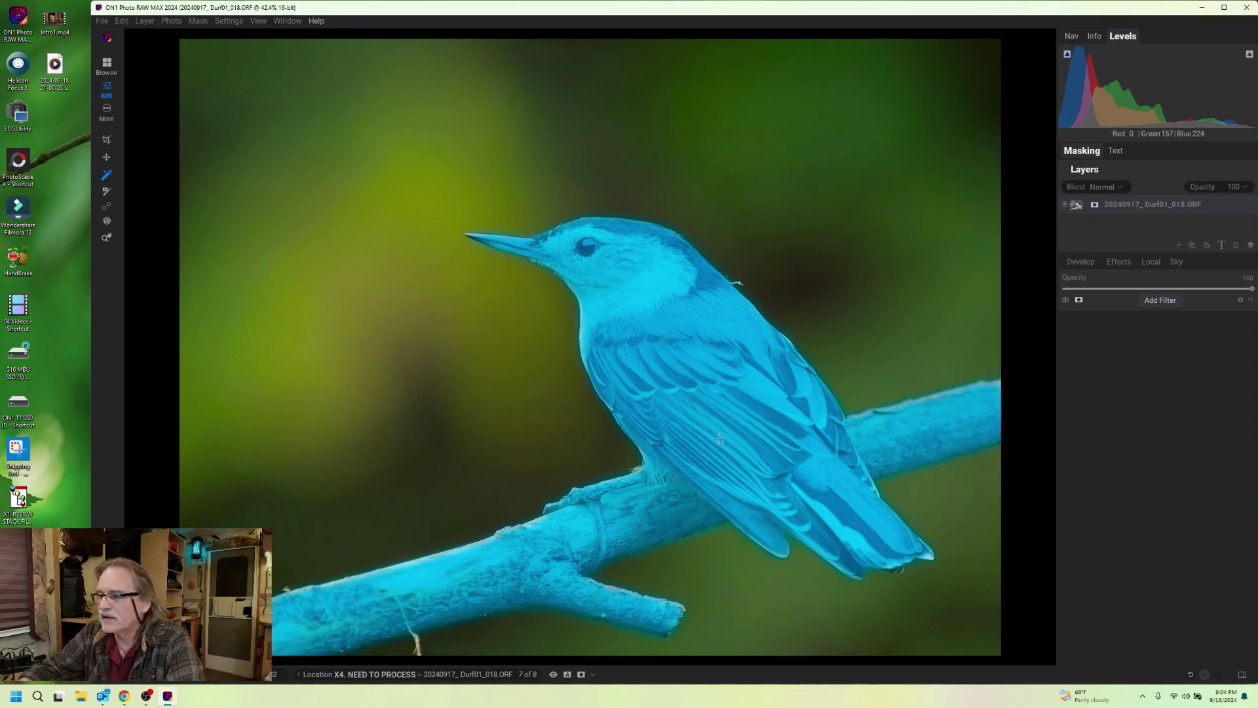
{"action": "left_click", "coordinate": [722, 415]}
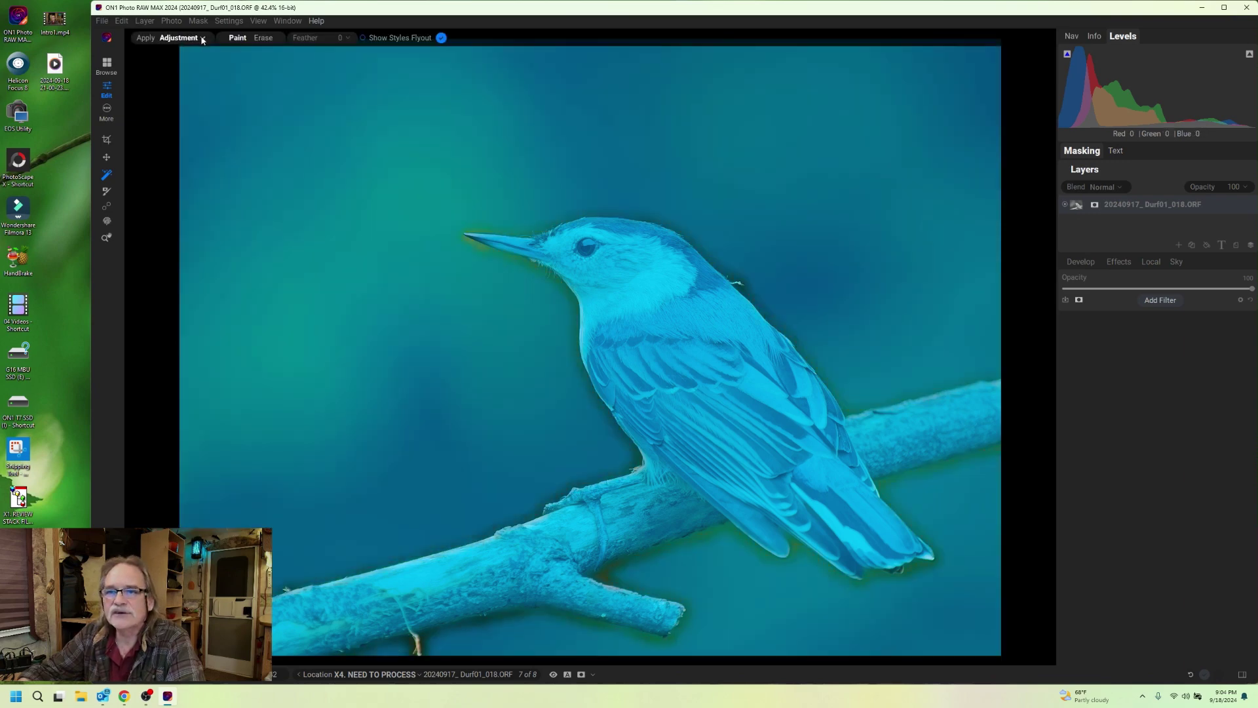
{"action": "left_click", "coordinate": [202, 39]}
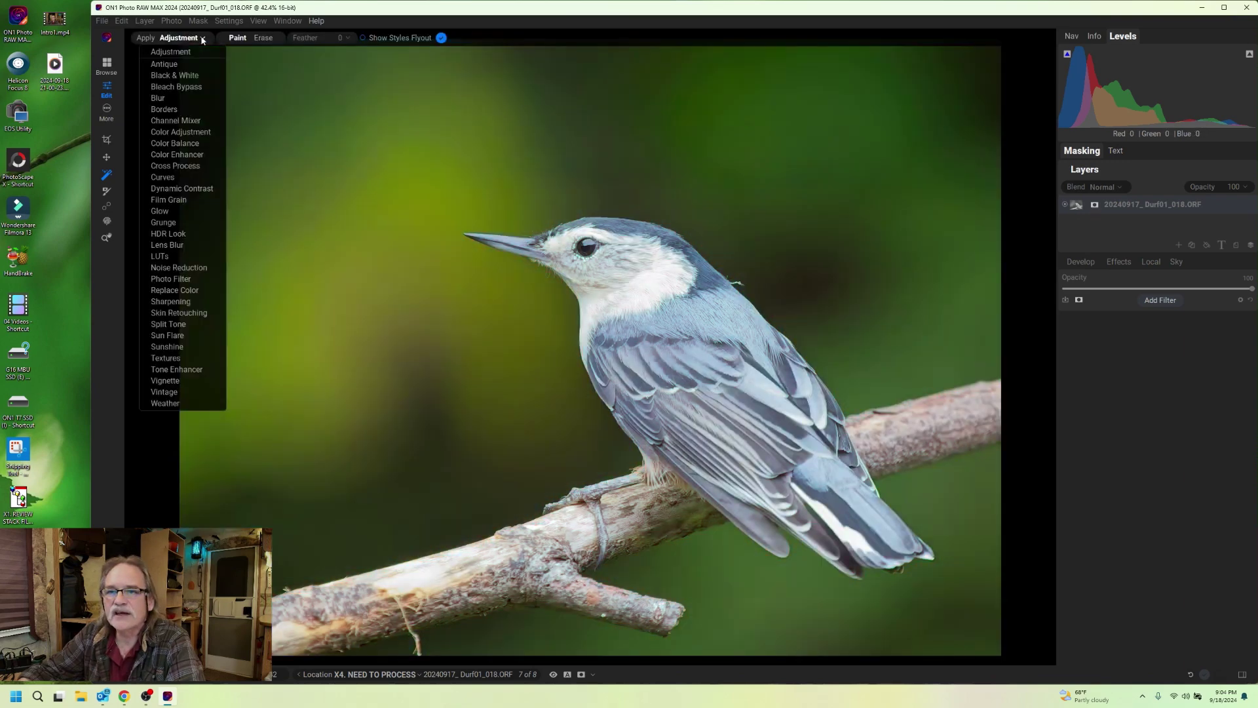
Step: Apply Dynamic Contrast to the masked bird and lower its opacity to 48
{"action": "left_click", "coordinate": [176, 190]}
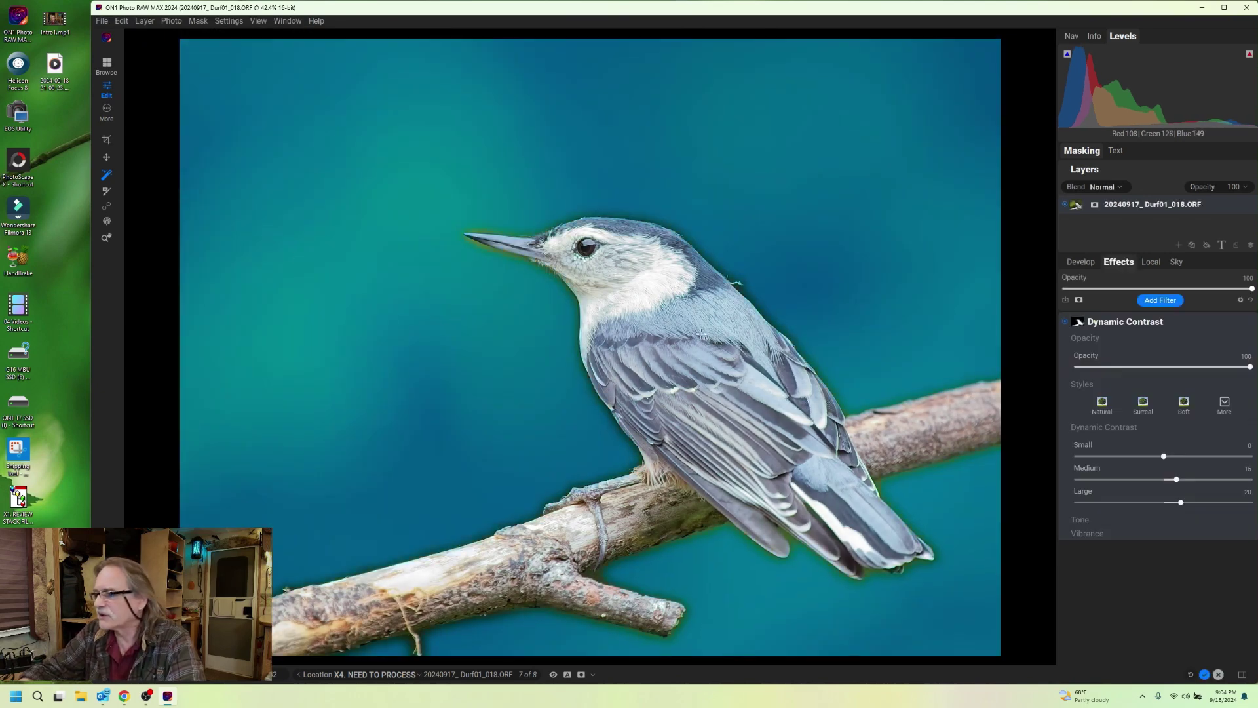
{"action": "left_click", "coordinate": [106, 238]}
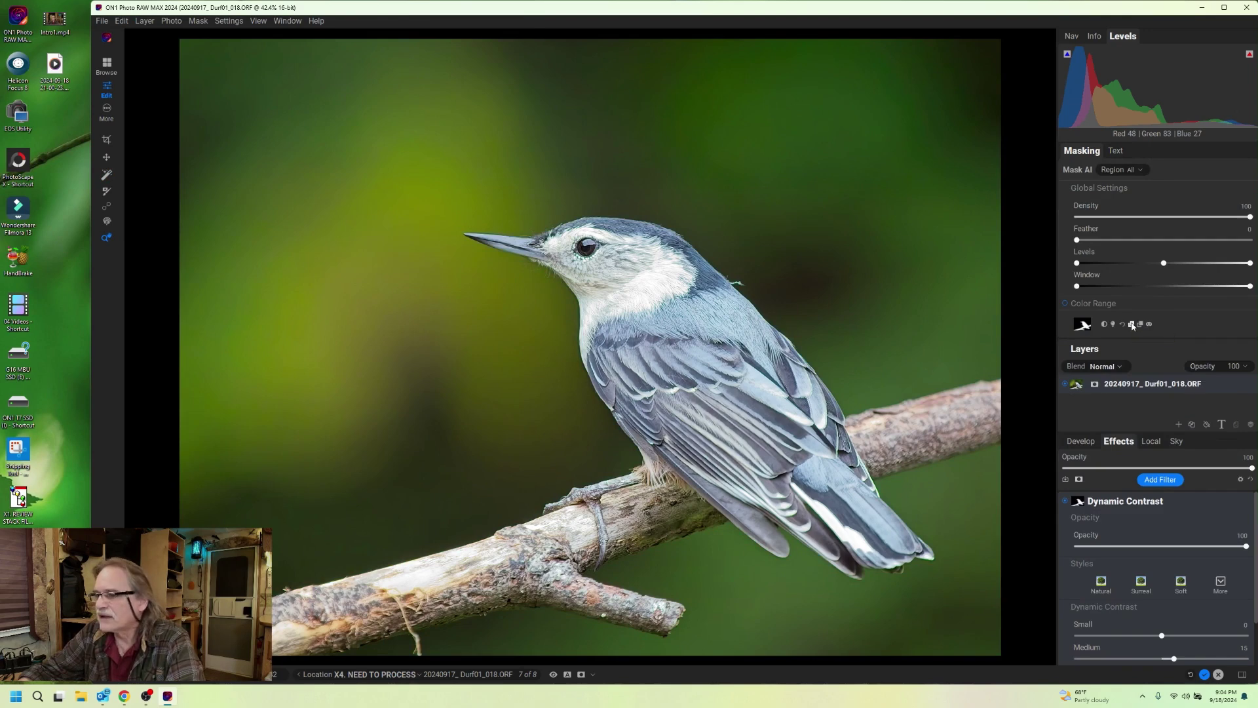
{"action": "left_click", "coordinate": [1132, 324]}
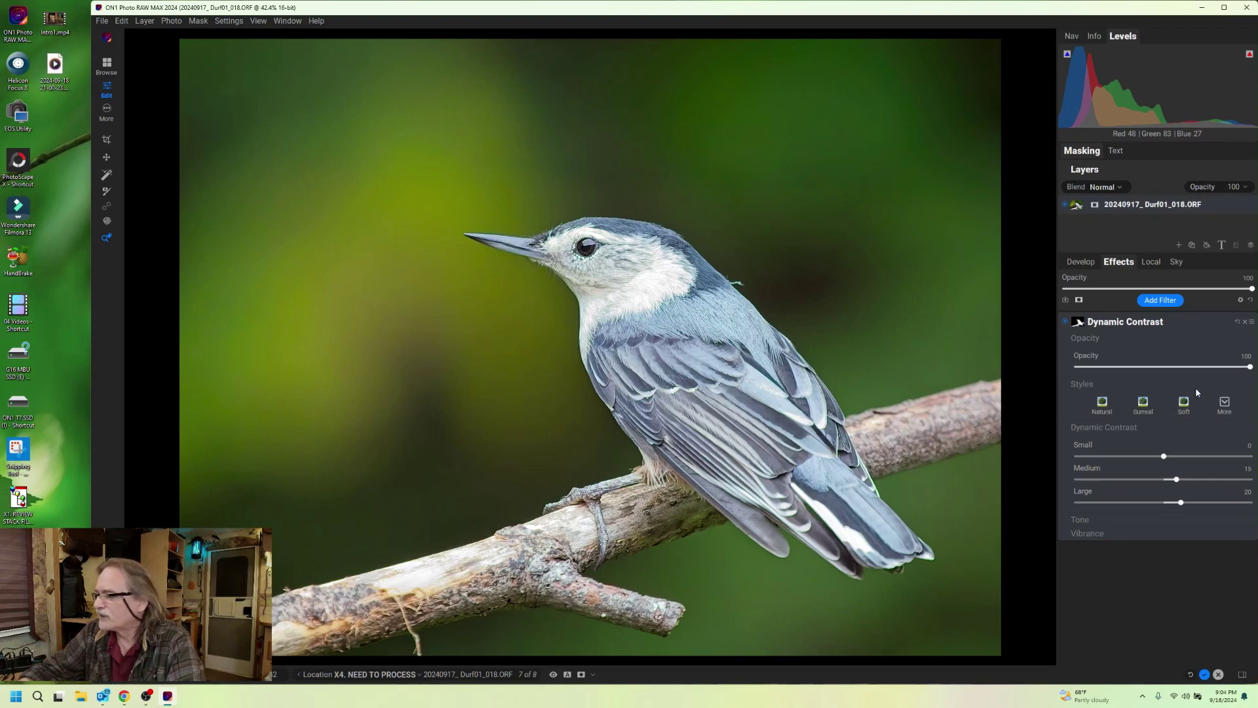
{"action": "left_click_drag", "start_coordinate": [1249, 368], "coordinate": [1176, 385]}
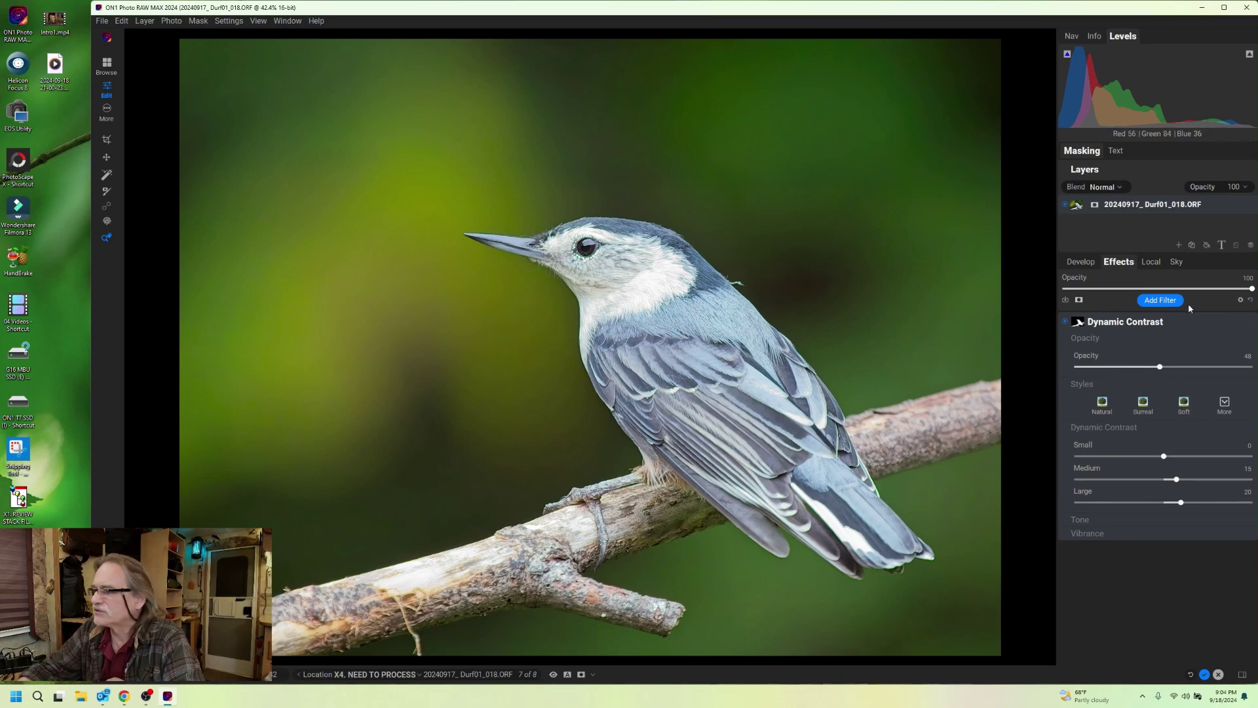
Step: Add a Tone Enhancer filter using the Highlights Lighter style, bringing Highlights to -65
{"action": "left_click", "coordinate": [1159, 300]}
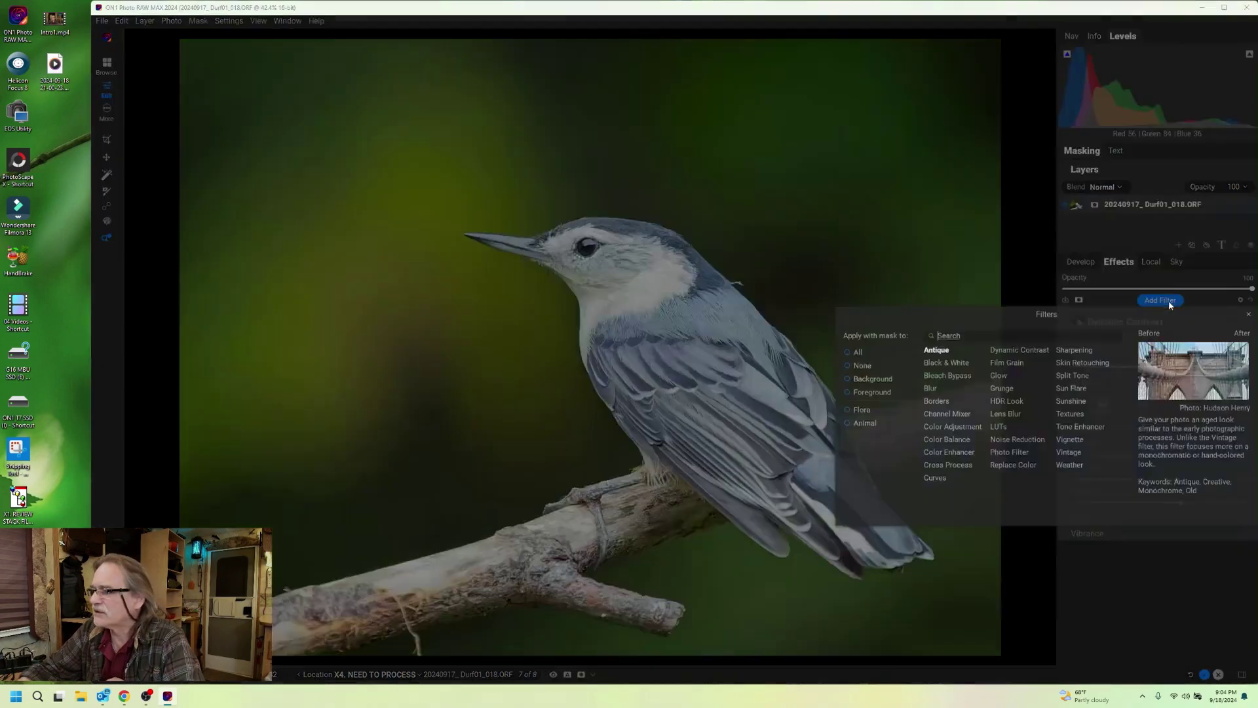
{"action": "left_click", "coordinate": [1080, 427]}
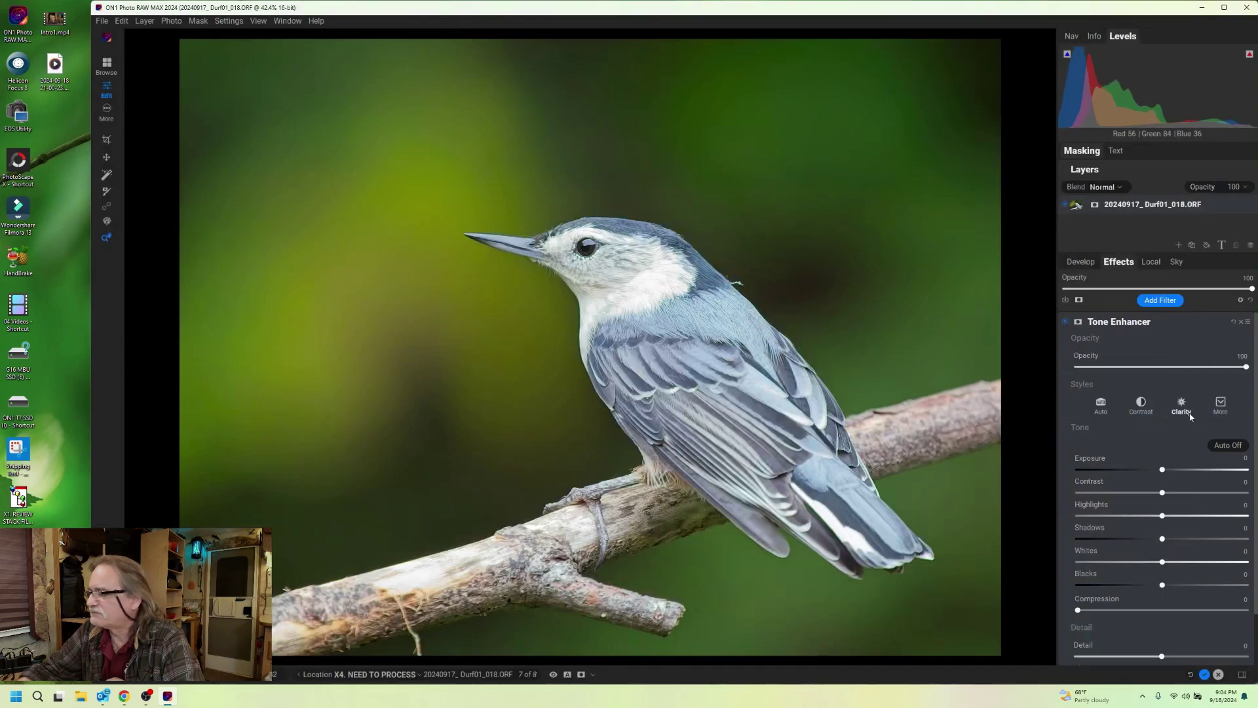
{"action": "left_click", "coordinate": [1220, 404]}
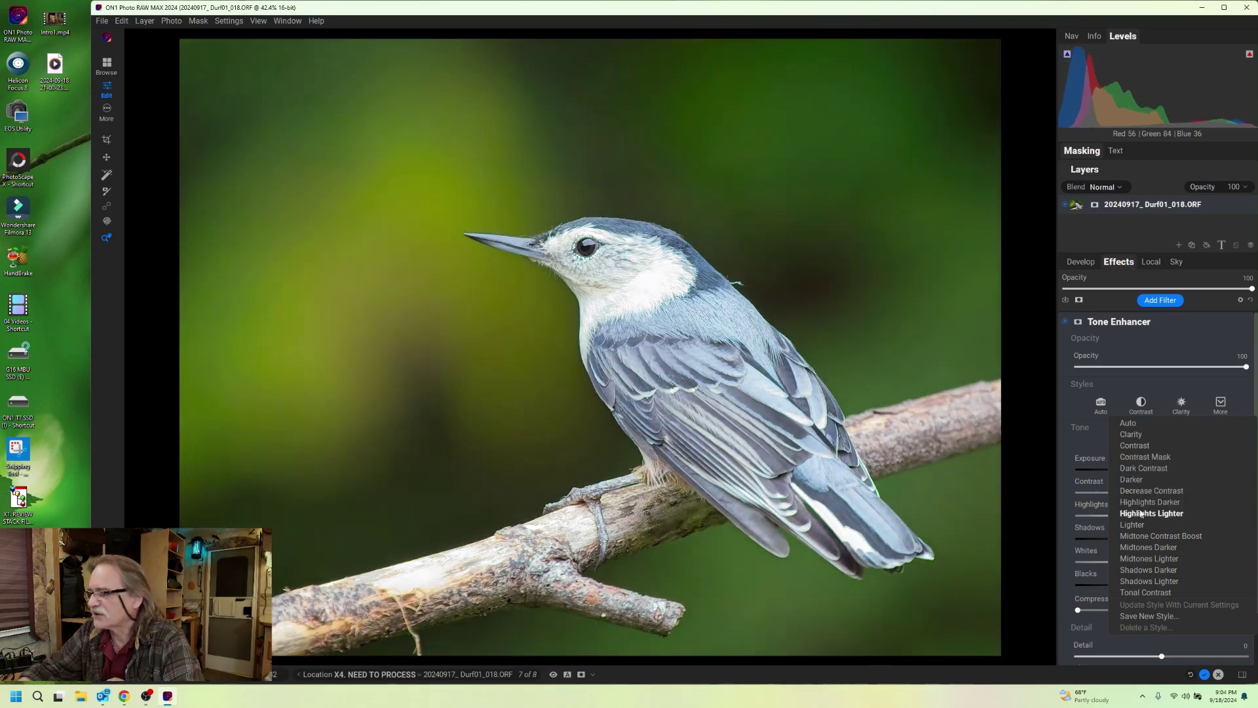
{"action": "left_click", "coordinate": [1143, 516]}
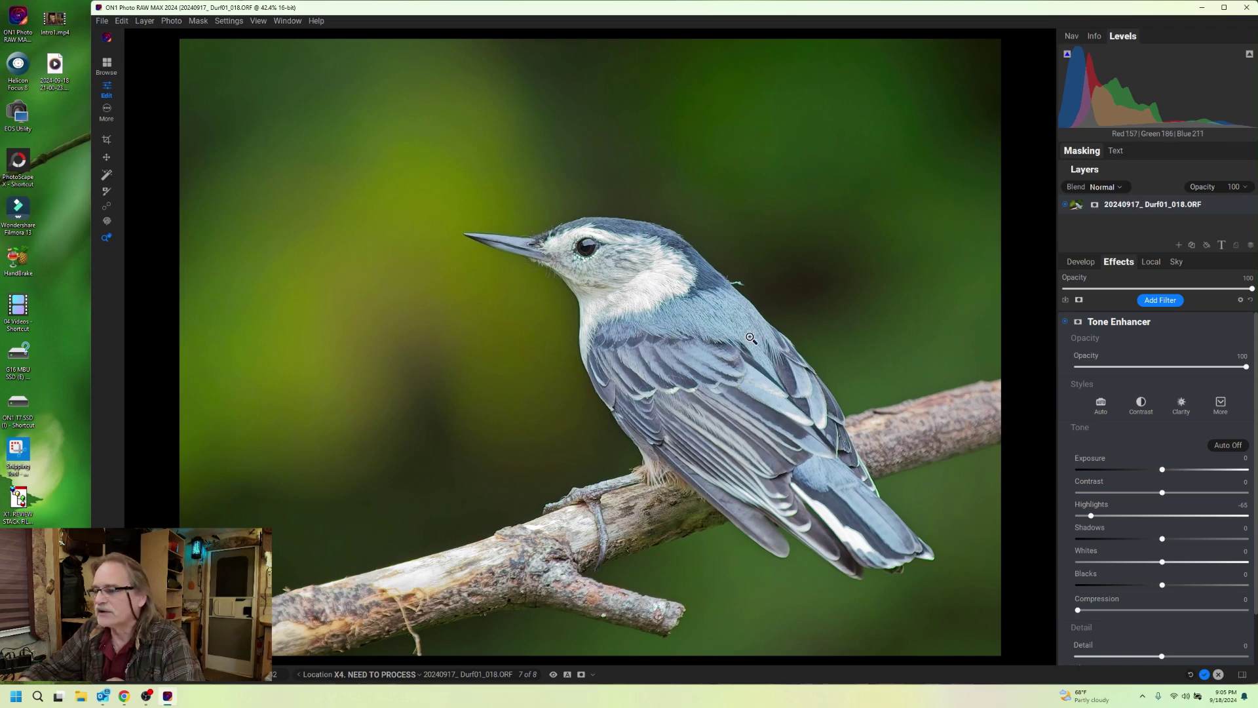
{"action": "left_click", "coordinate": [1141, 150]}
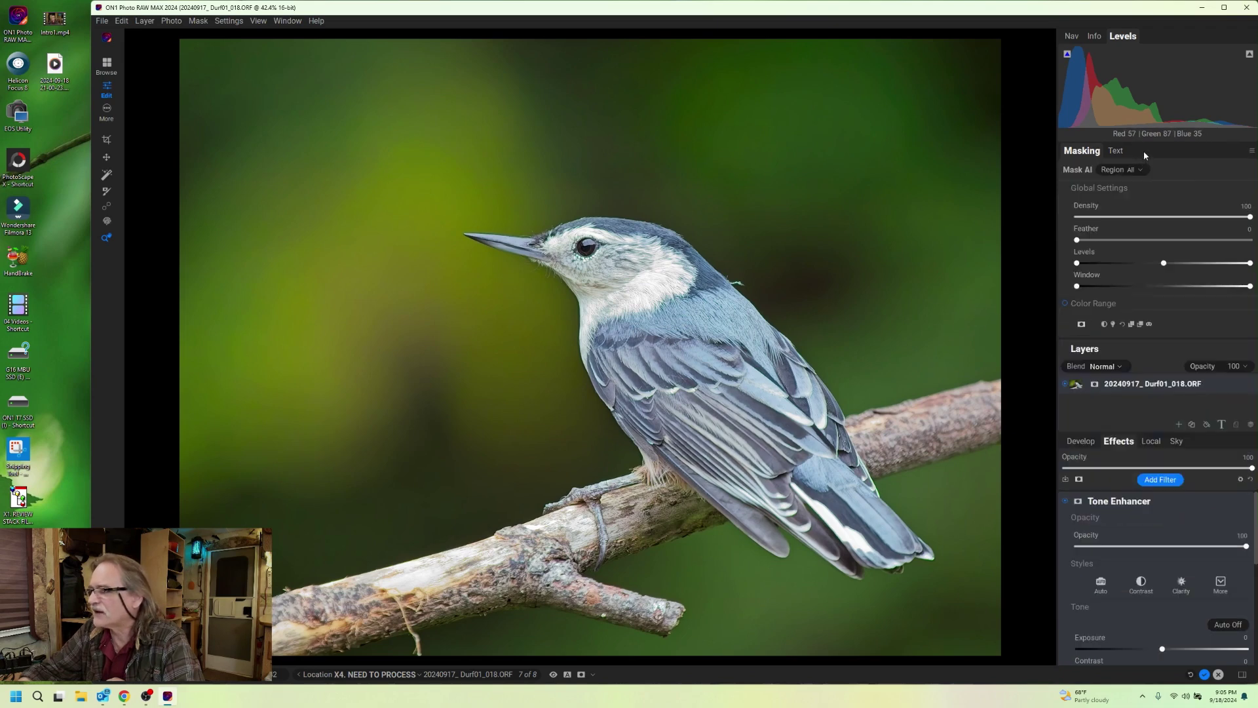
Step: Mask the Tone Enhancer filter to the bird with the Color Range subject mask
{"action": "left_click", "coordinate": [1140, 324]}
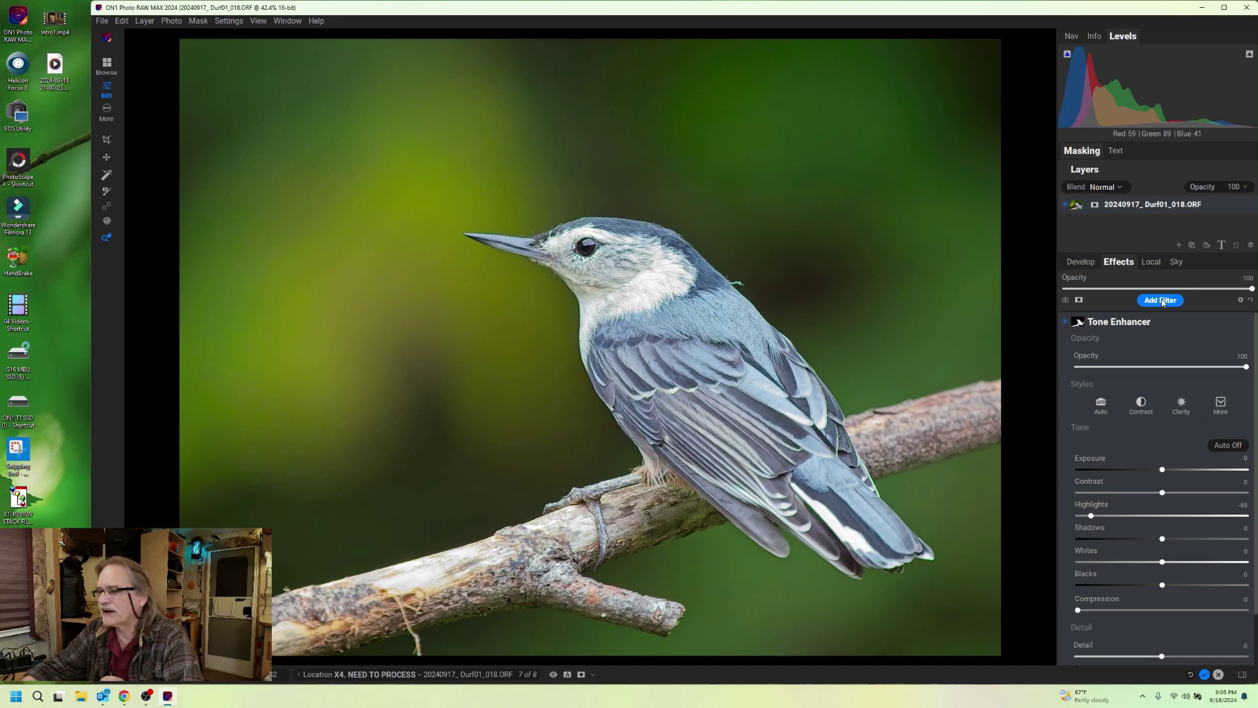
{"action": "left_click", "coordinate": [1082, 150]}
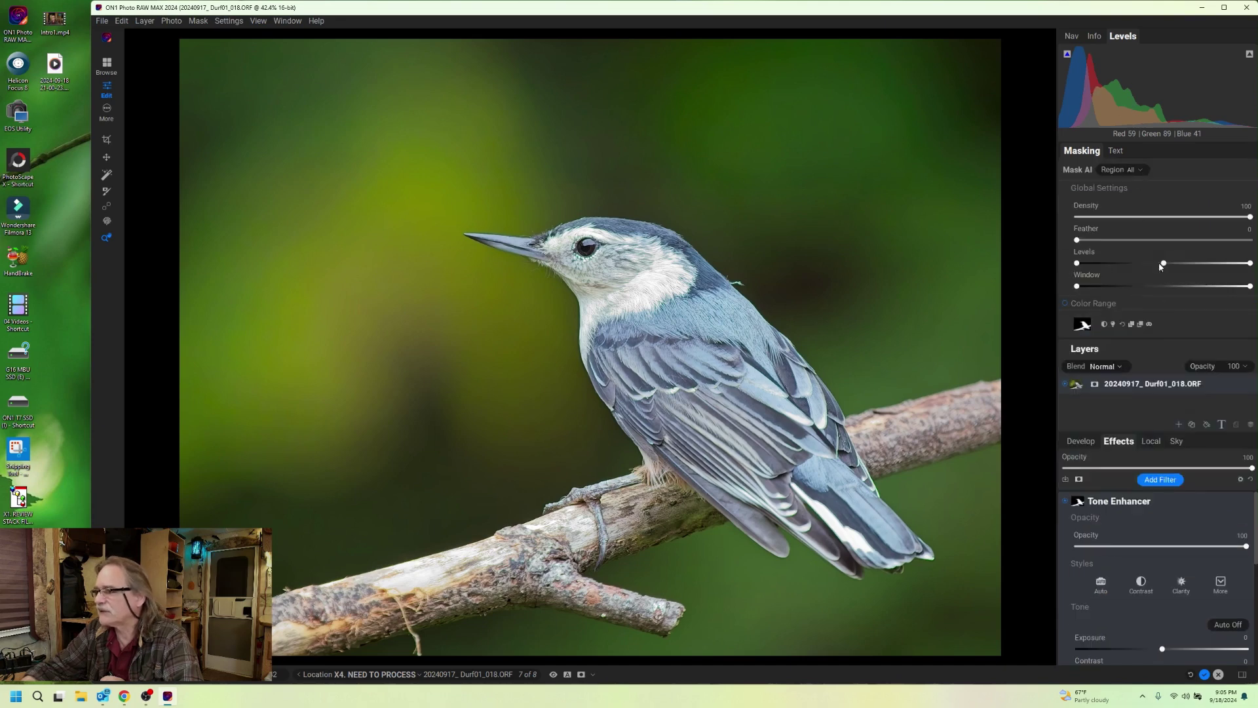
{"action": "left_click", "coordinate": [1153, 151]}
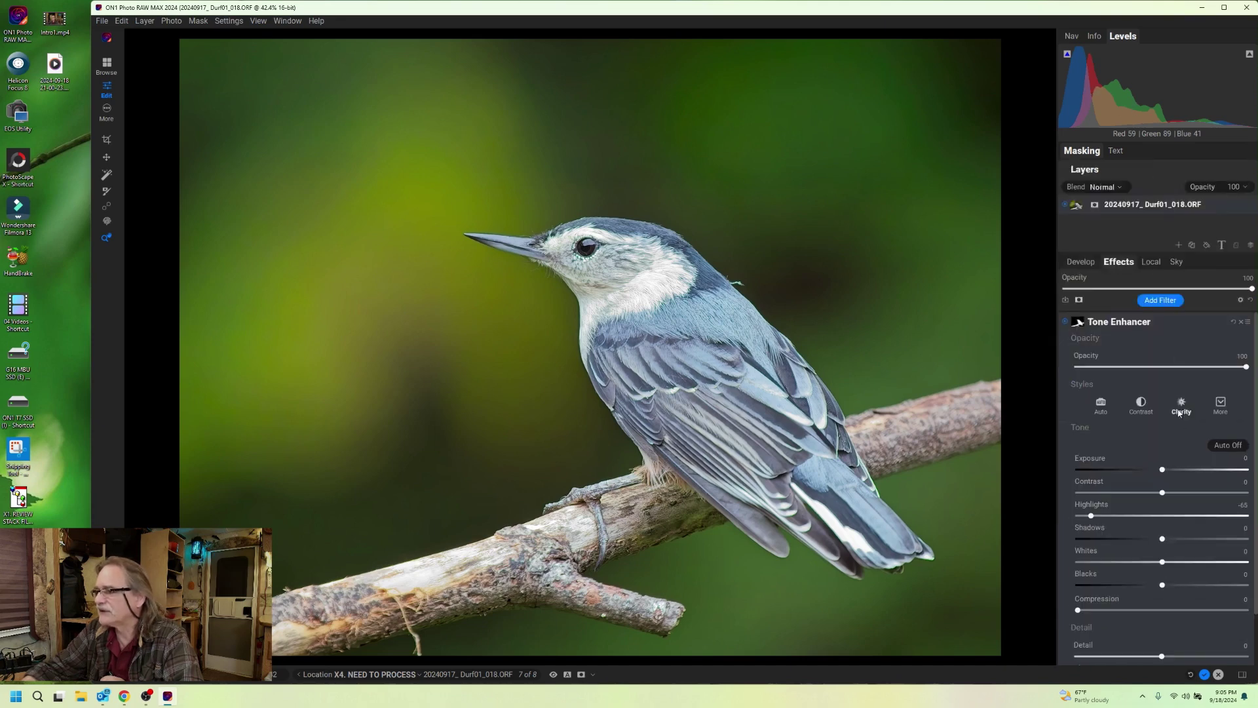
{"action": "left_click", "coordinate": [1159, 301]}
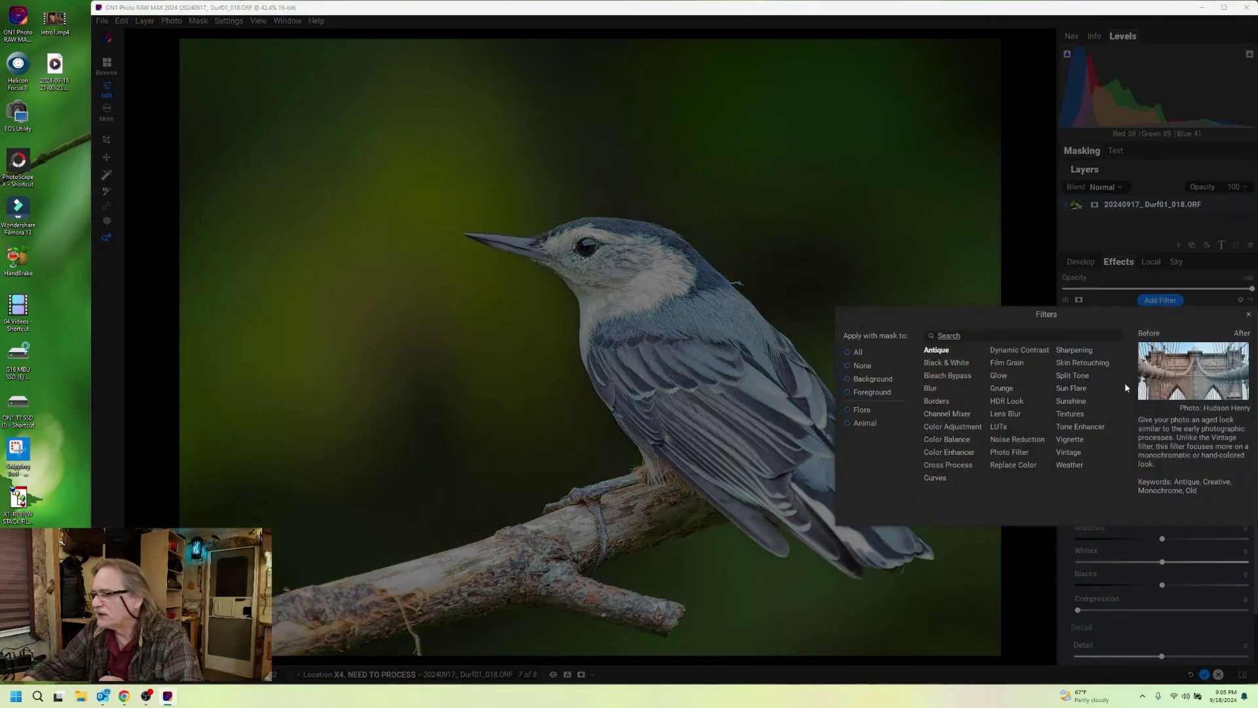
Step: Add a Sunshine filter at Amount 50 with an inverted subject mask, affecting only the background
{"action": "left_click", "coordinate": [1072, 401]}
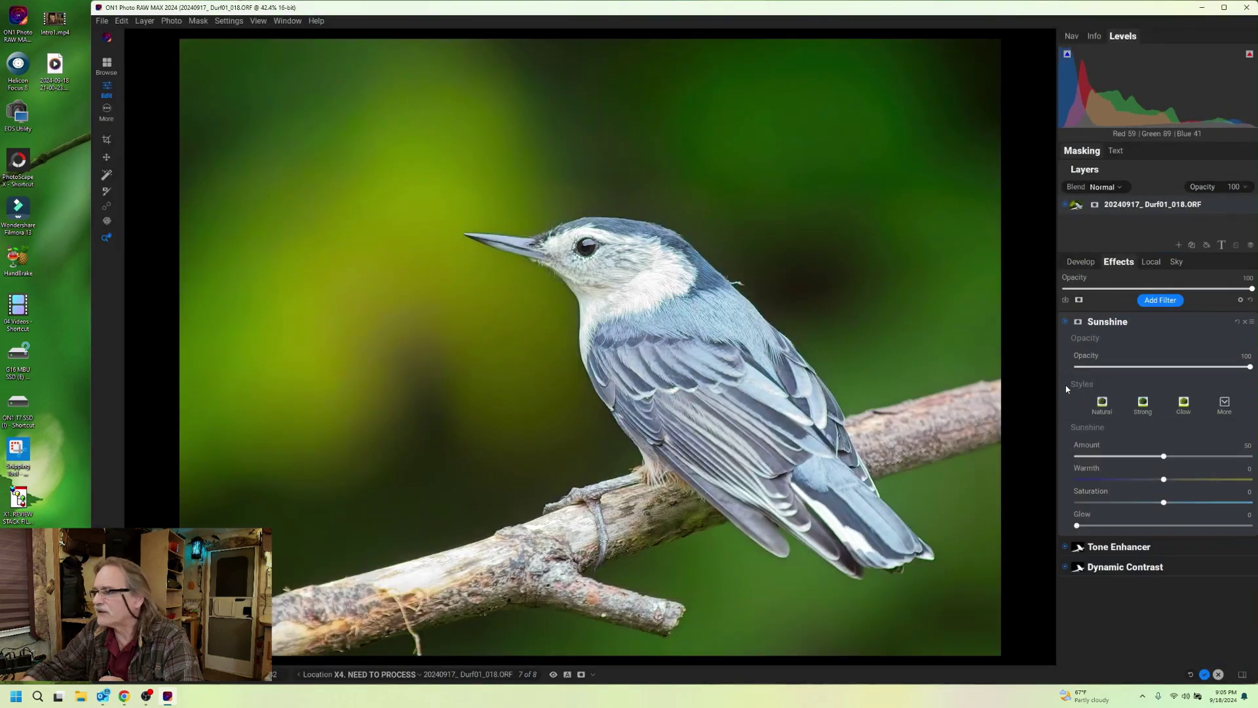
{"action": "left_click", "coordinate": [1079, 323]}
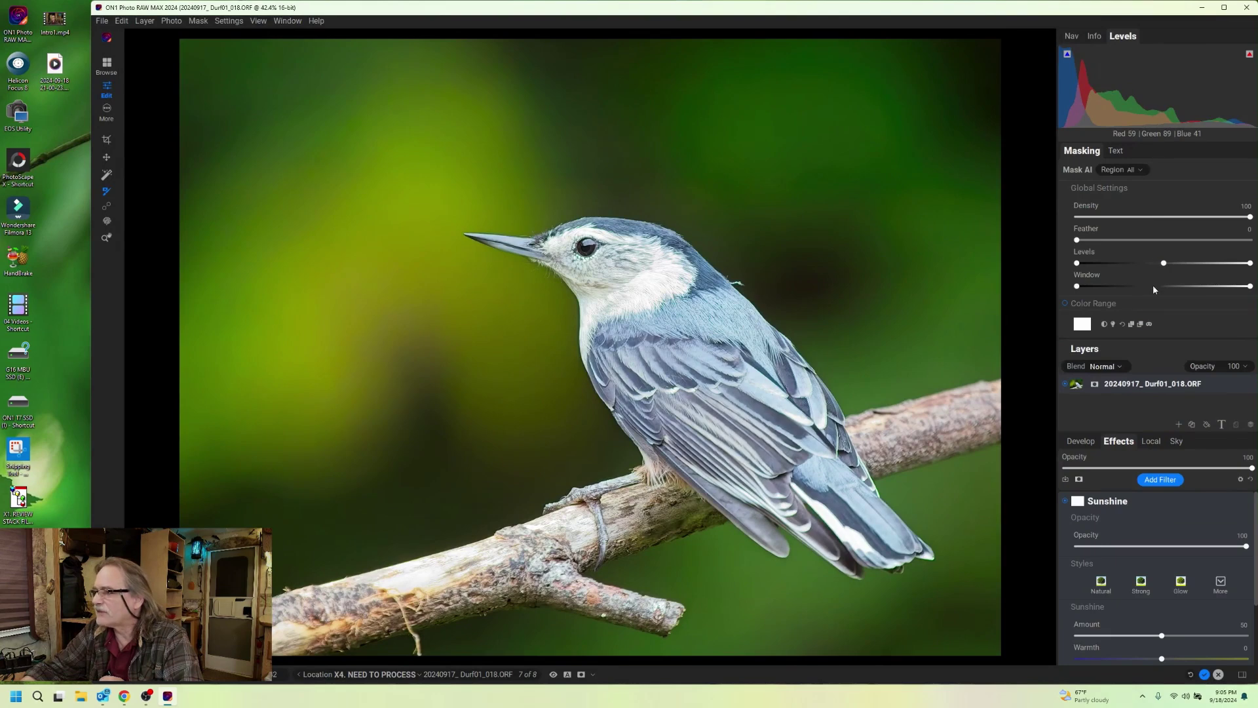
{"action": "left_click", "coordinate": [1141, 324]}
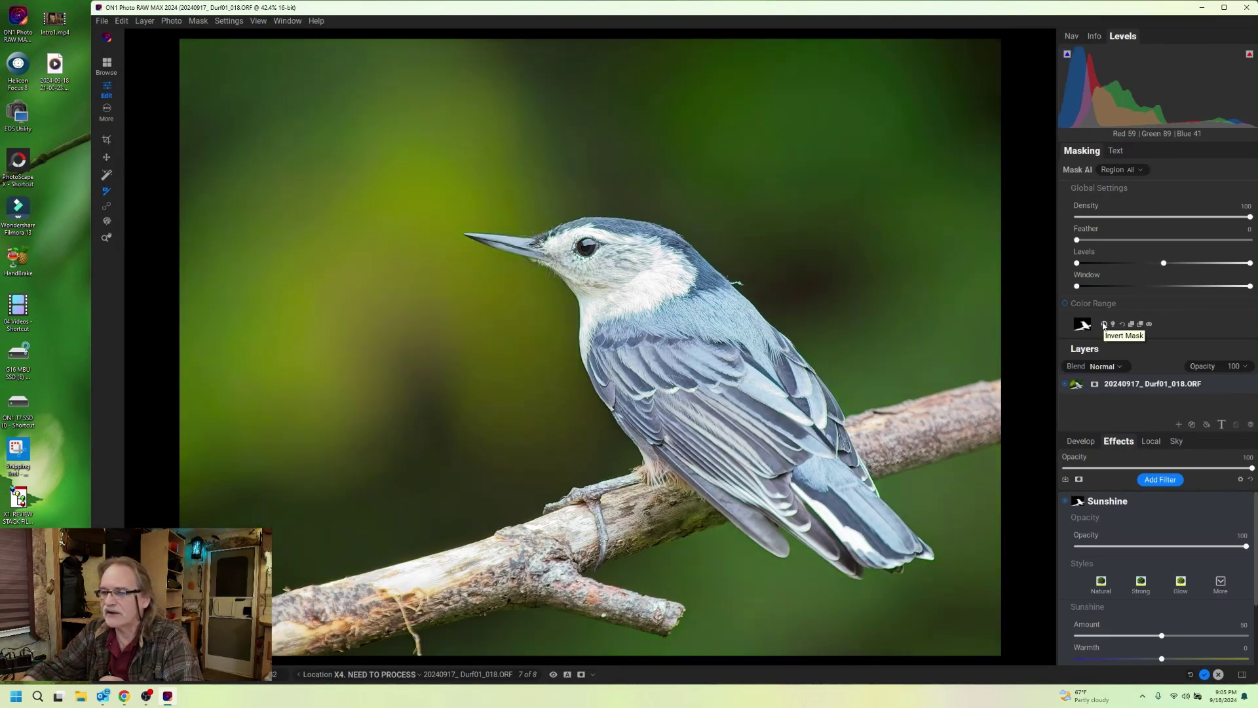
{"action": "left_click", "coordinate": [1104, 325]}
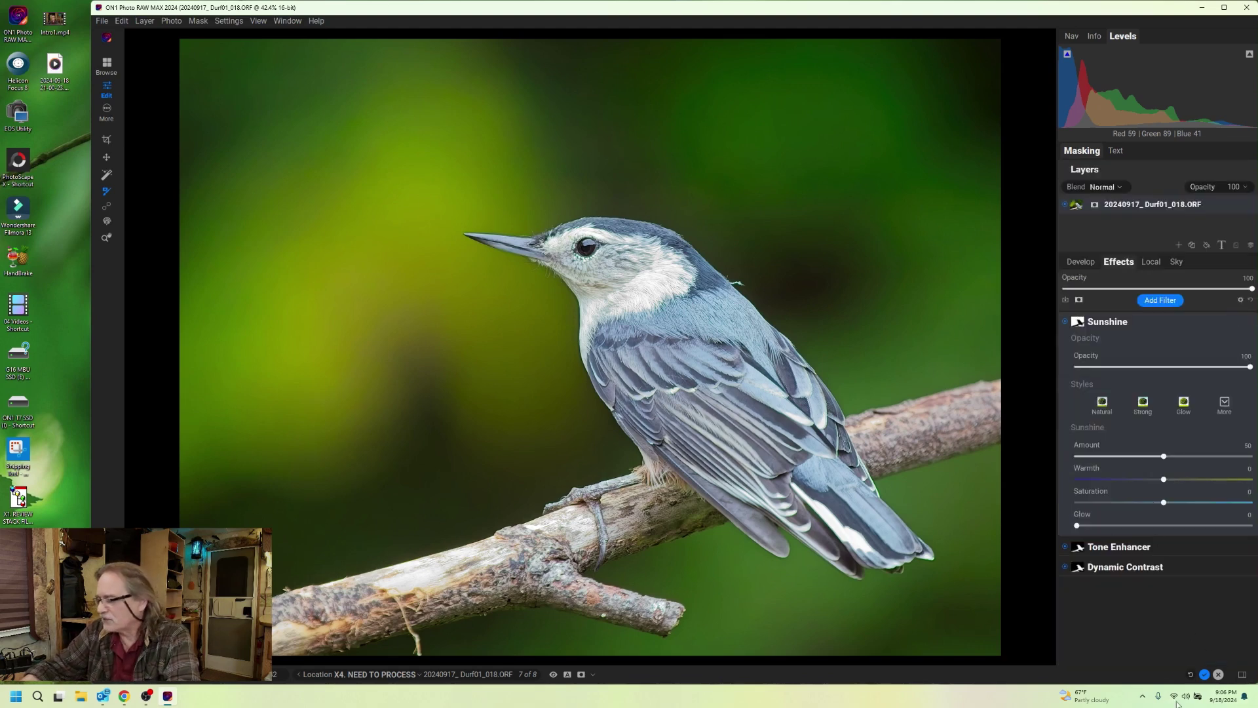
{"action": "left_click", "coordinate": [1204, 675]}
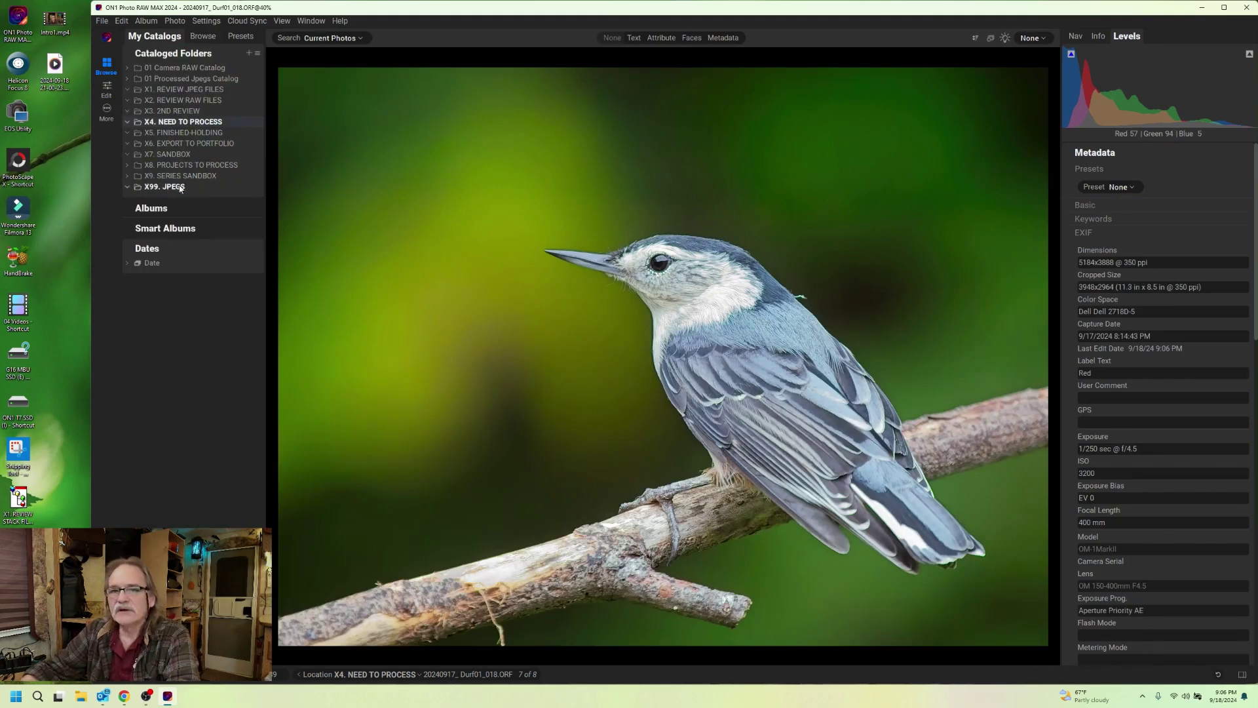
Step: Export a 2048-pixel JPEG to the Desktop that opens in Topaz Studio 2, without saving the preset
{"action": "left_click", "coordinate": [107, 110]}
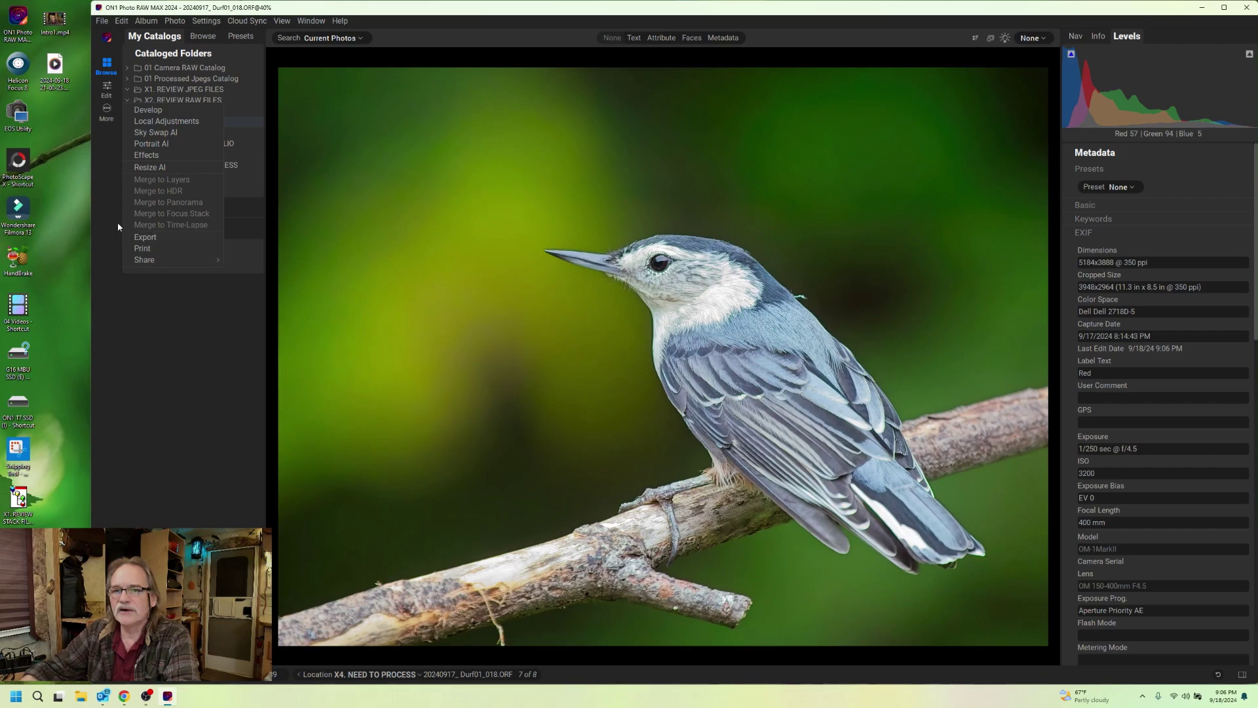
{"action": "left_click", "coordinate": [152, 238]}
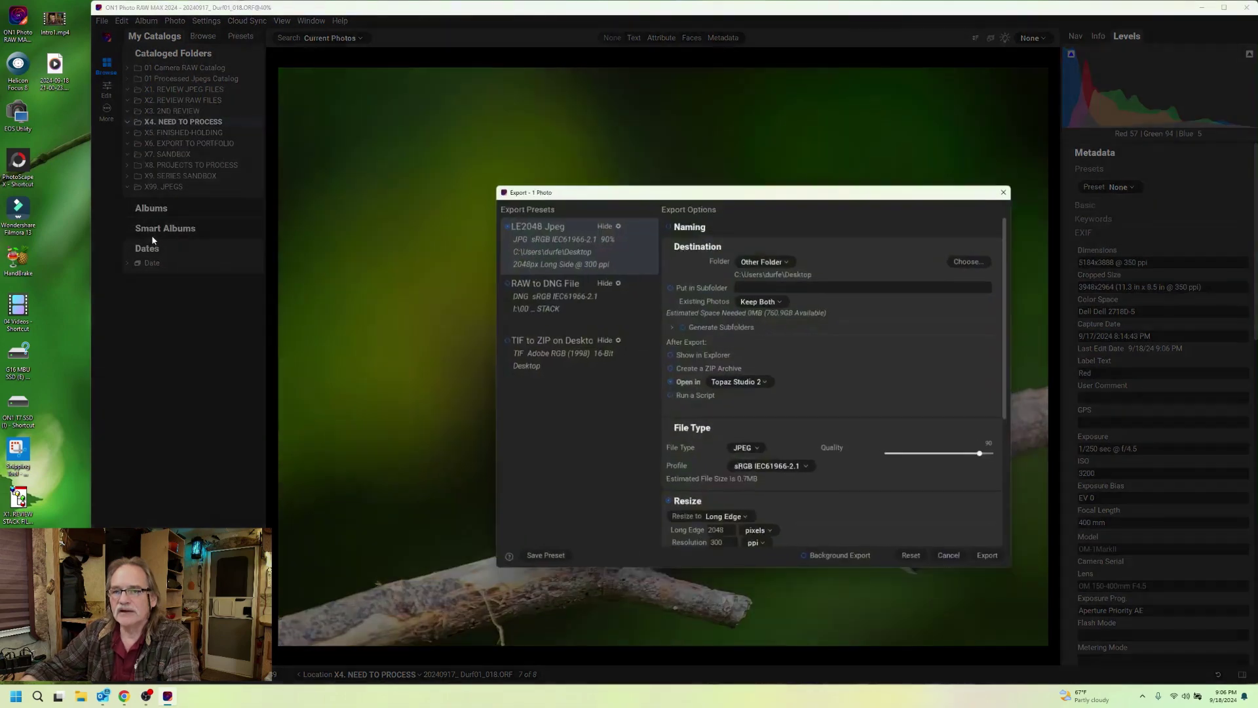
{"action": "left_click", "coordinate": [669, 382]}
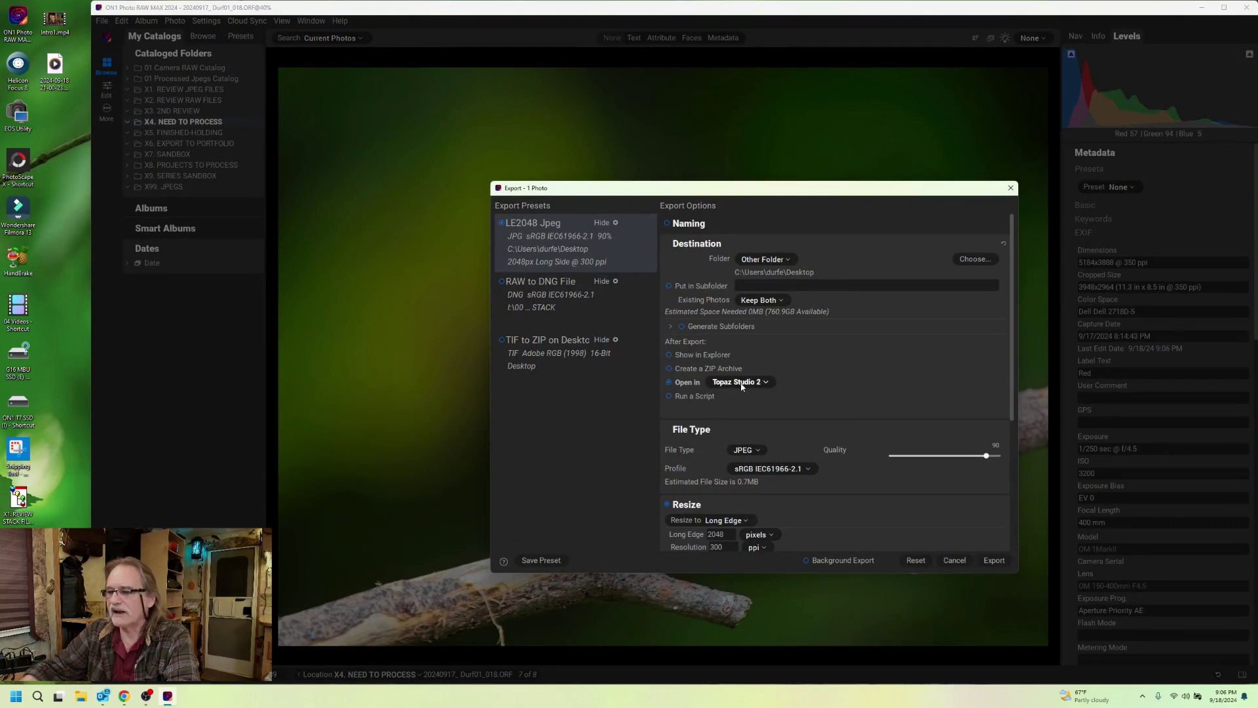
{"action": "left_click", "coordinate": [994, 560]}
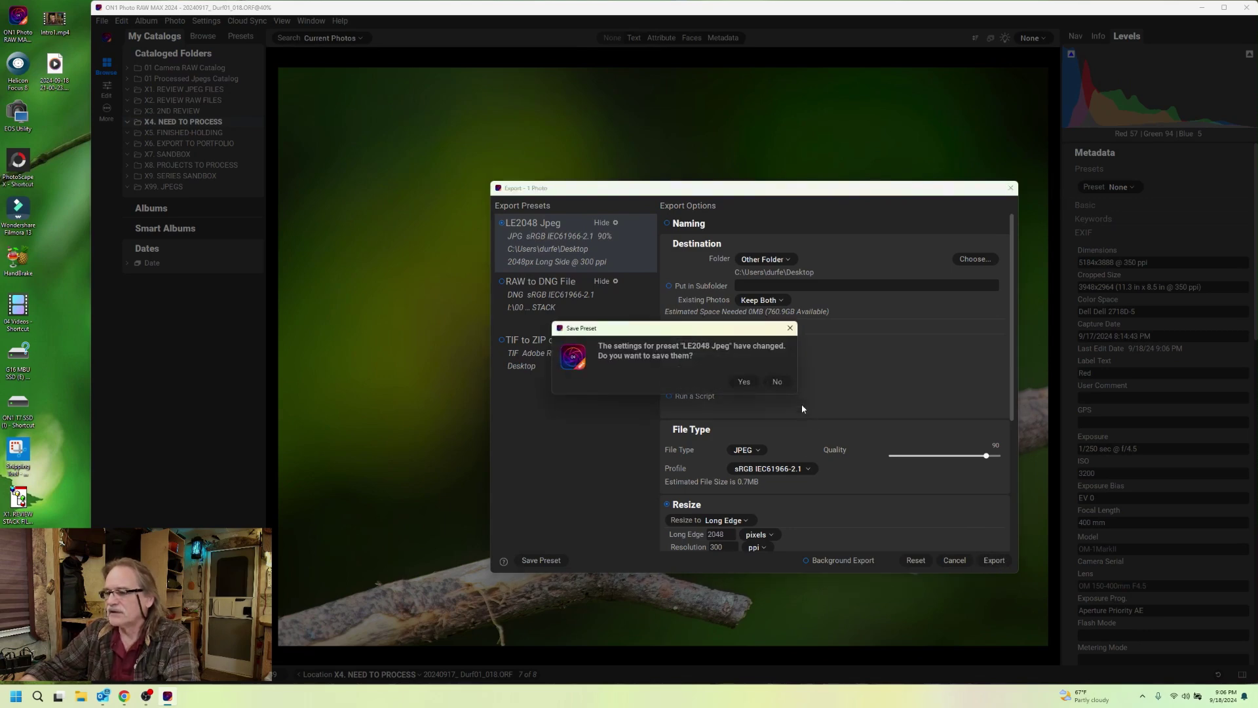
{"action": "left_click", "coordinate": [778, 382]}
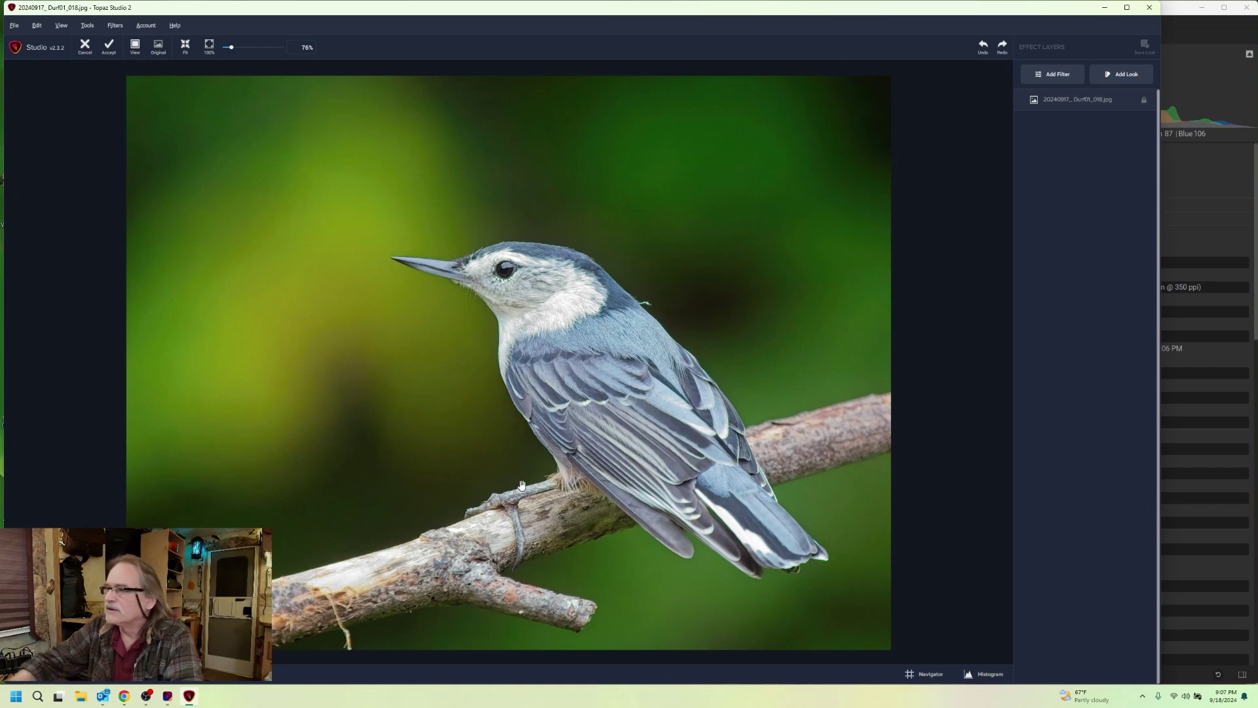
Step: Open Topaz Studio 2's filter browser listing Essential, Creative and Stylistic filters
{"action": "left_click", "coordinate": [1057, 75]}
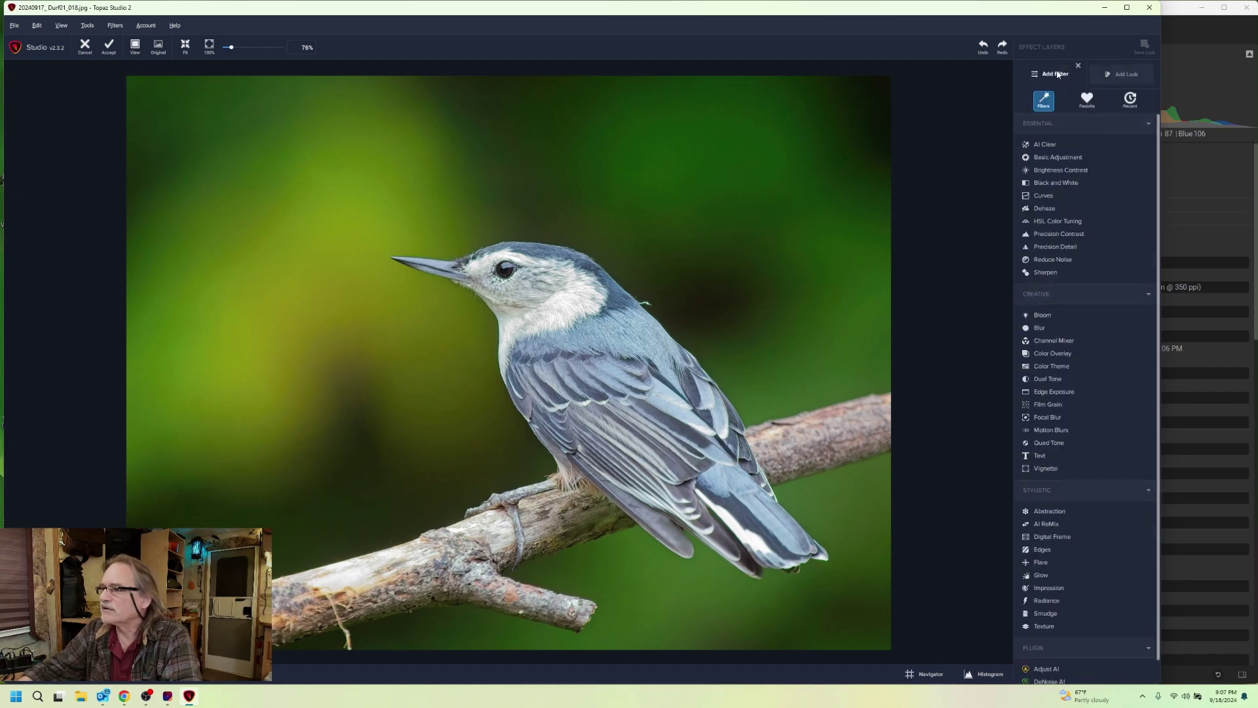
Step: Add AI Clear, compare it switched off, then set its strength to about 0.54 and accept
{"action": "left_click", "coordinate": [1046, 145]}
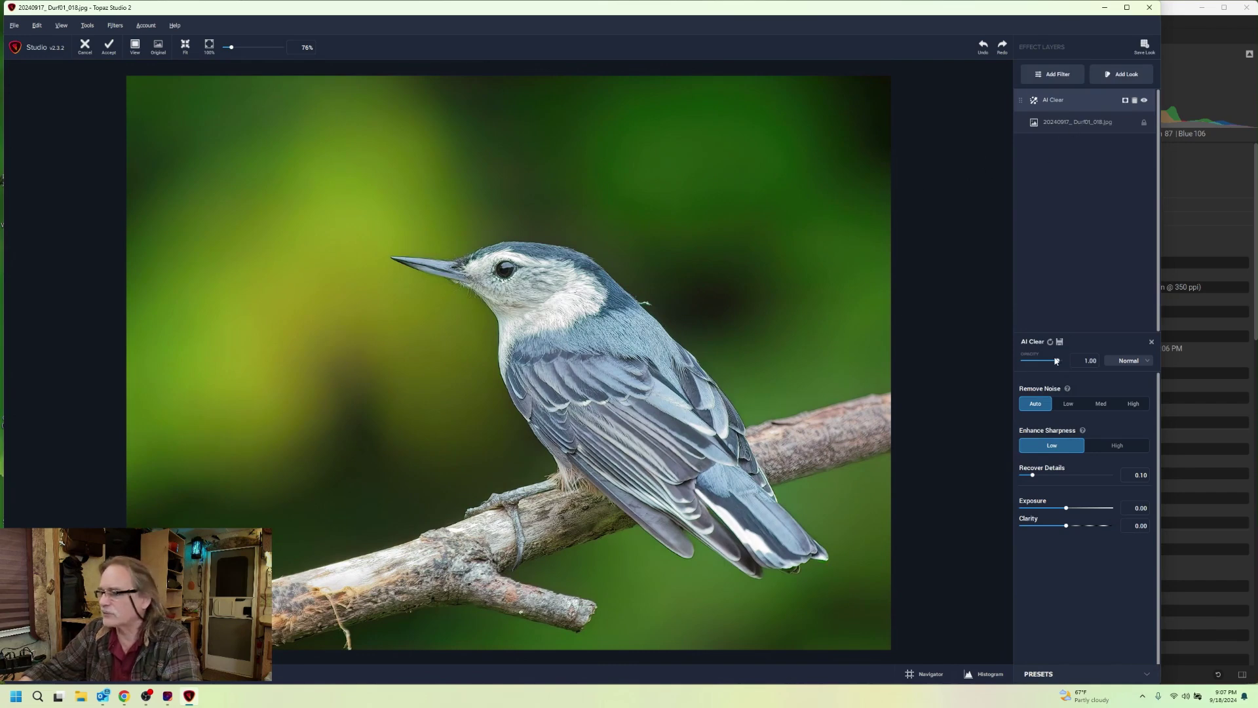
{"action": "left_click_drag", "start_coordinate": [1057, 361], "coordinate": [1017, 361]}
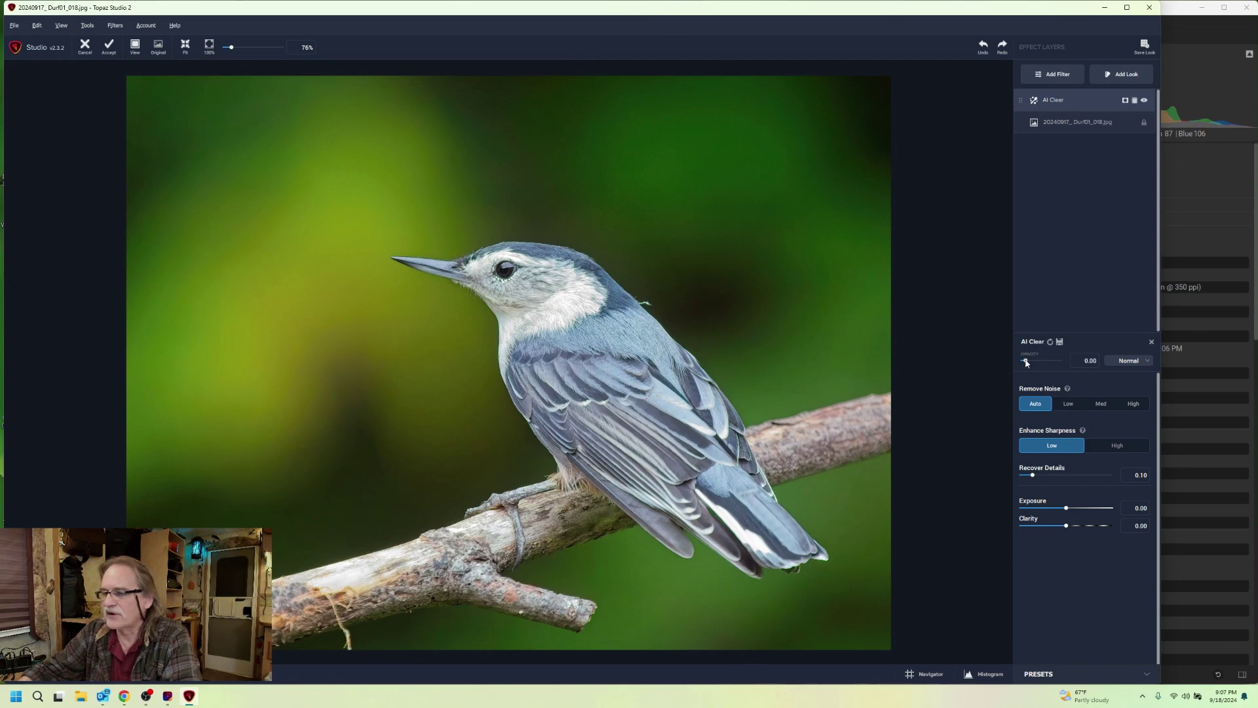
{"action": "left_click_drag", "start_coordinate": [1025, 363], "coordinate": [1042, 362]}
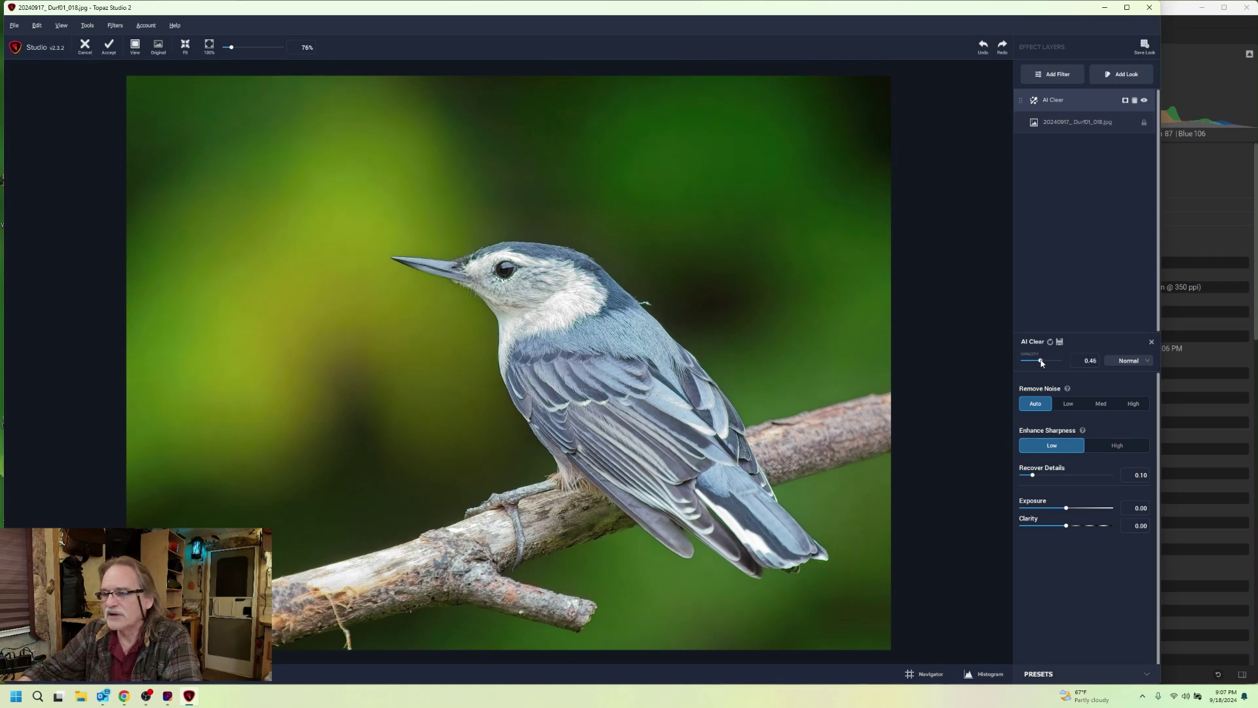
{"action": "left_click_drag", "start_coordinate": [1041, 362], "coordinate": [1044, 362]}
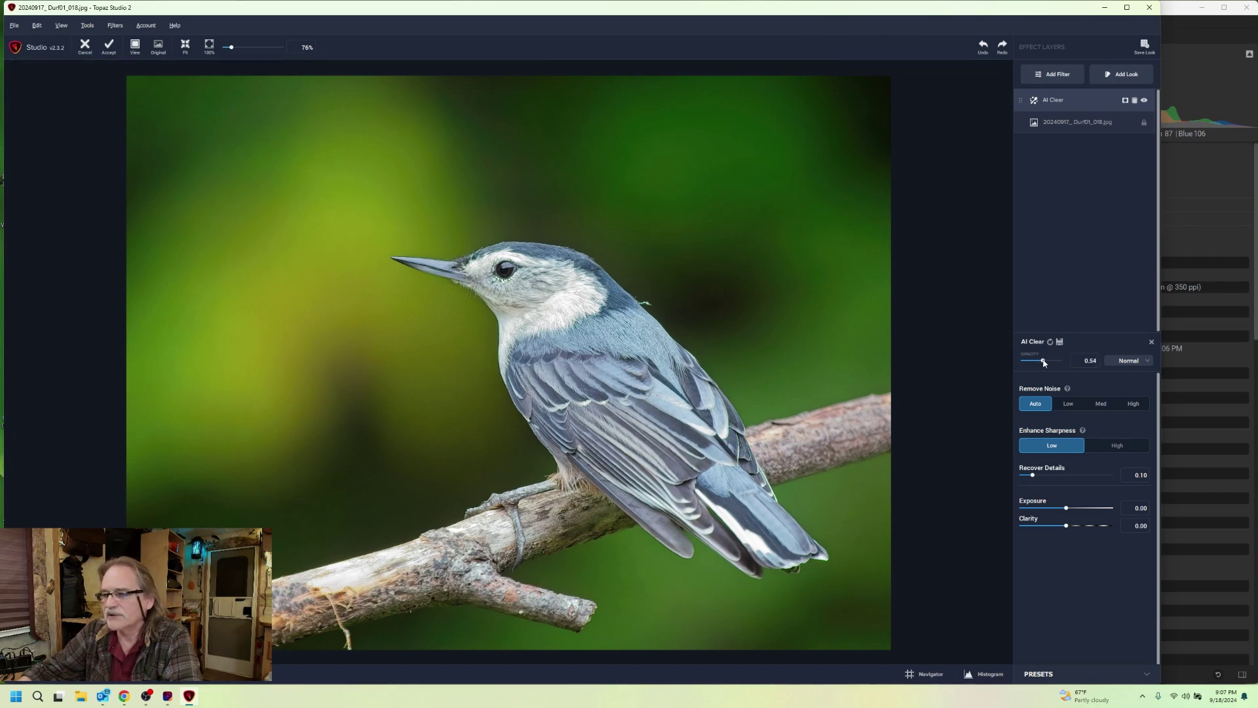
{"action": "left_click", "coordinate": [109, 46]}
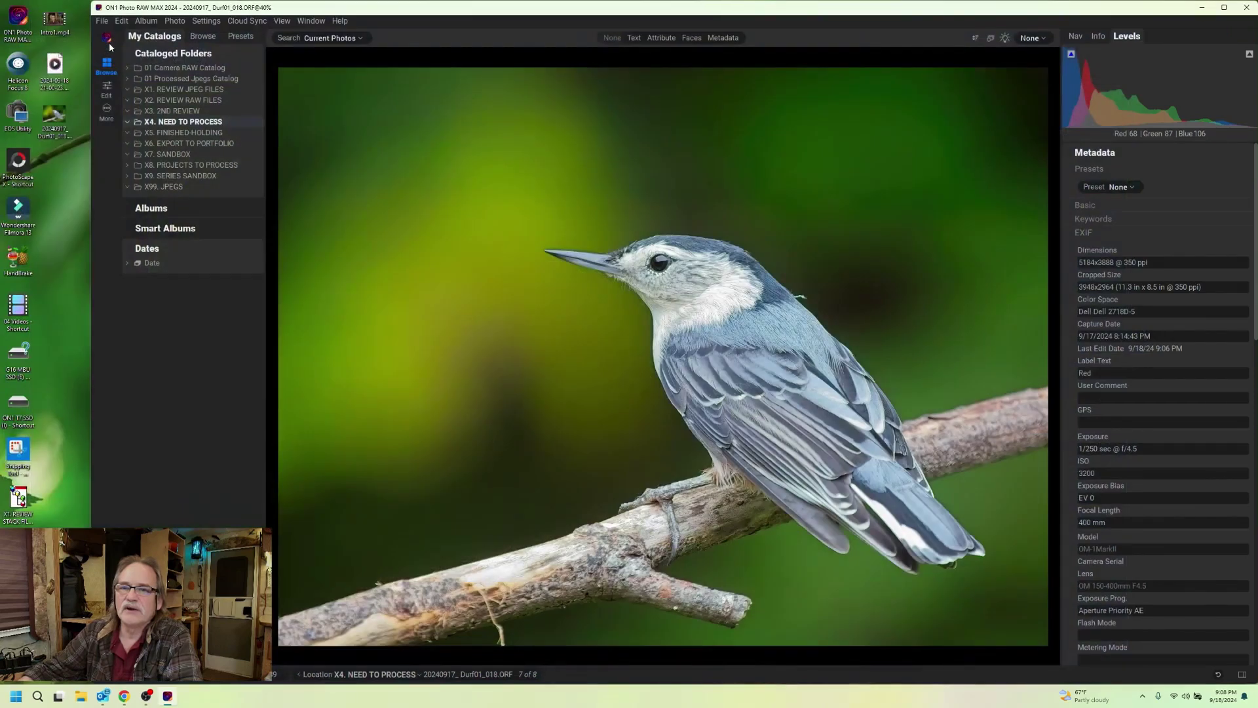
Step: Open 20240917_Durf01_018.jpg from the desktop in Photos and maximize the window
{"action": "double_click", "coordinate": [55, 113]}
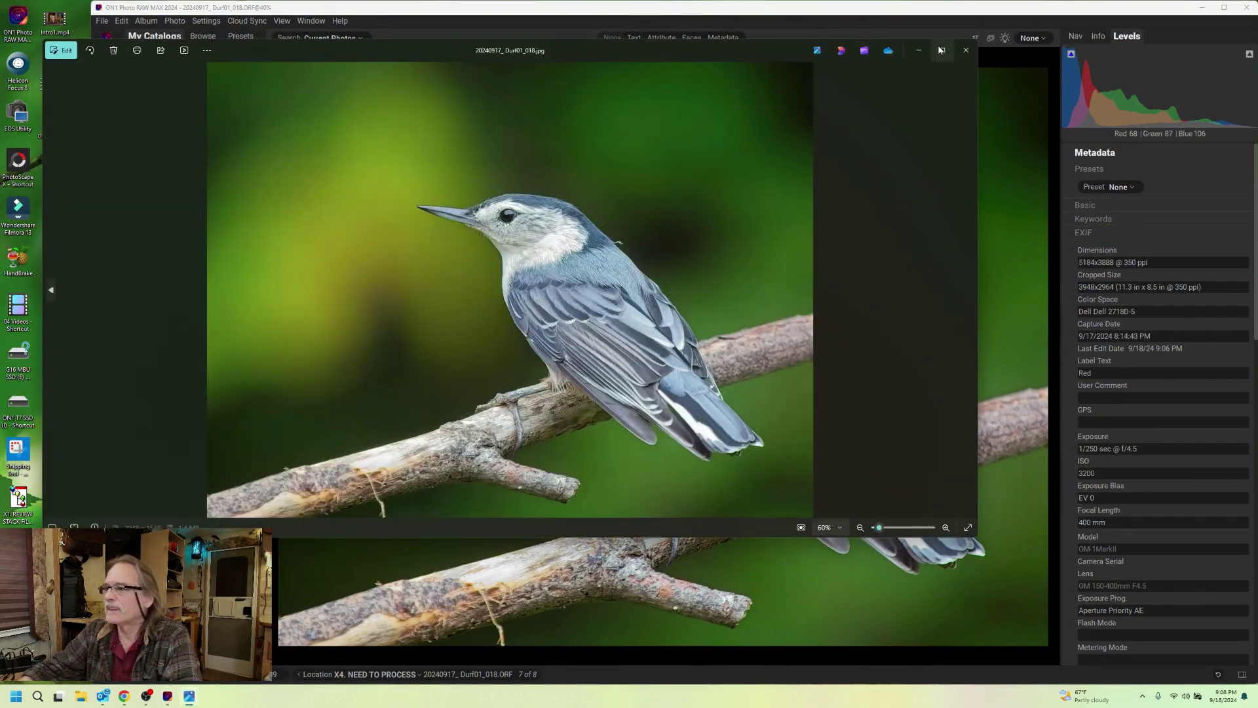
{"action": "left_click", "coordinate": [942, 50]}
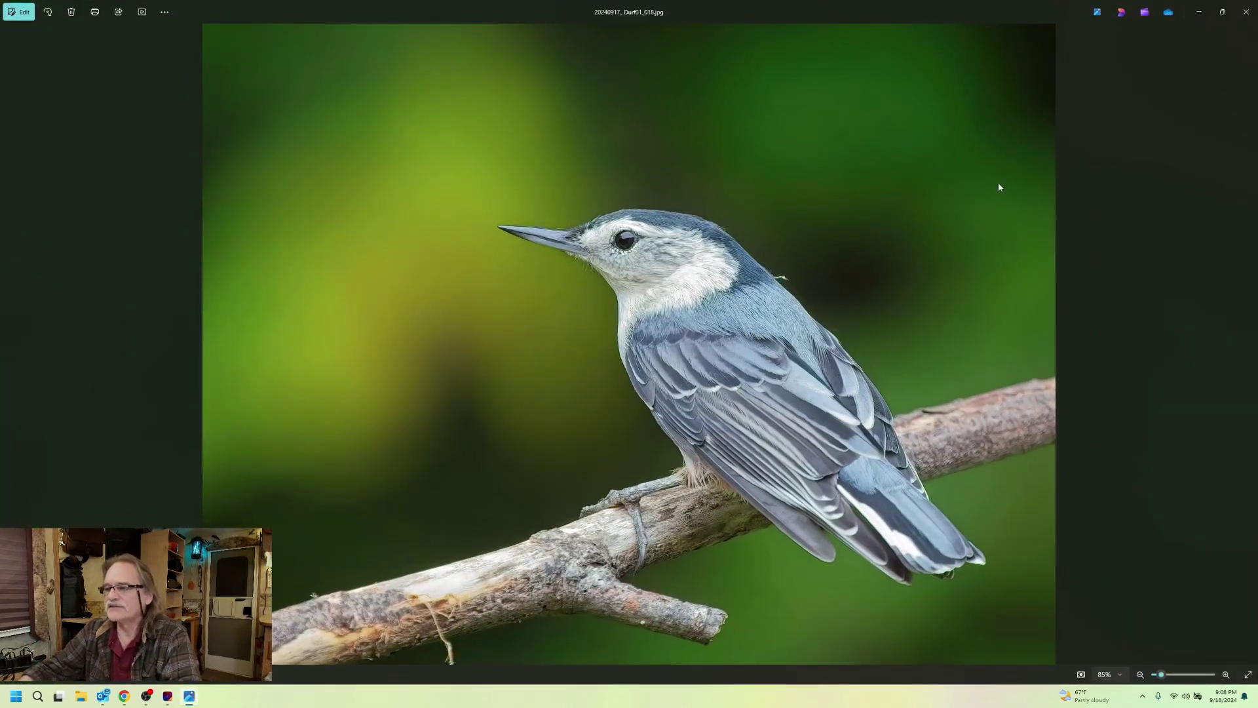